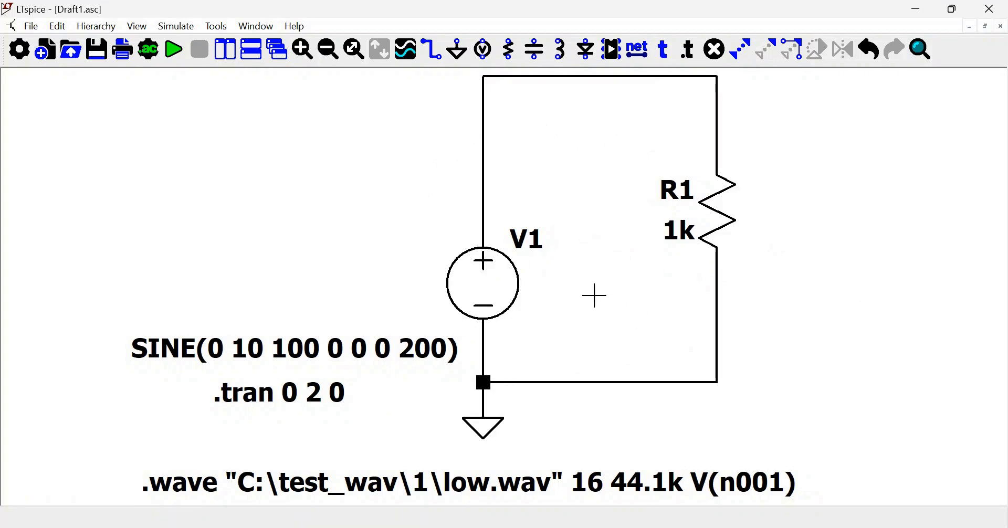
Review the sine function settings of voltage source V1, including DC offset, amplitude, frequency and number of cycles.
right_click(483, 287)
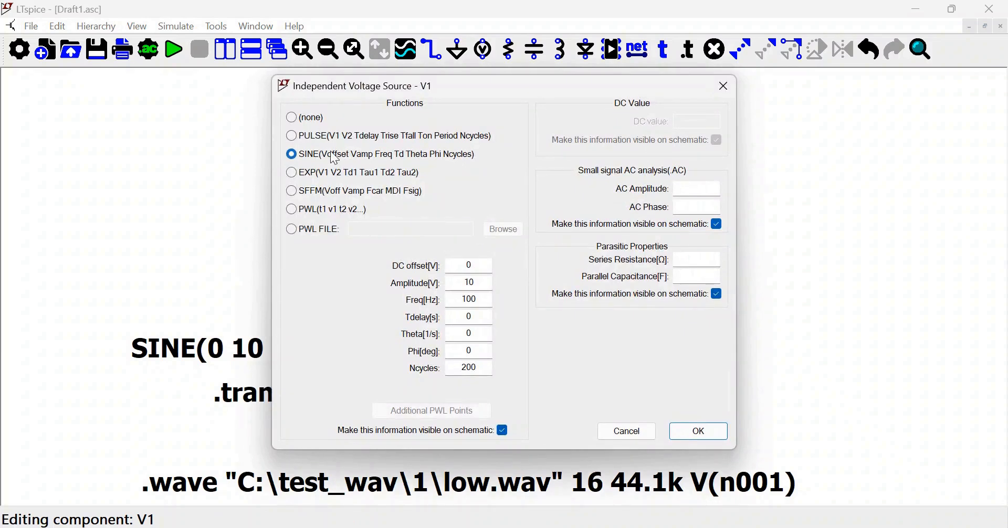
click(484, 269)
click(480, 283)
click(479, 300)
click(485, 370)
click(686, 429)
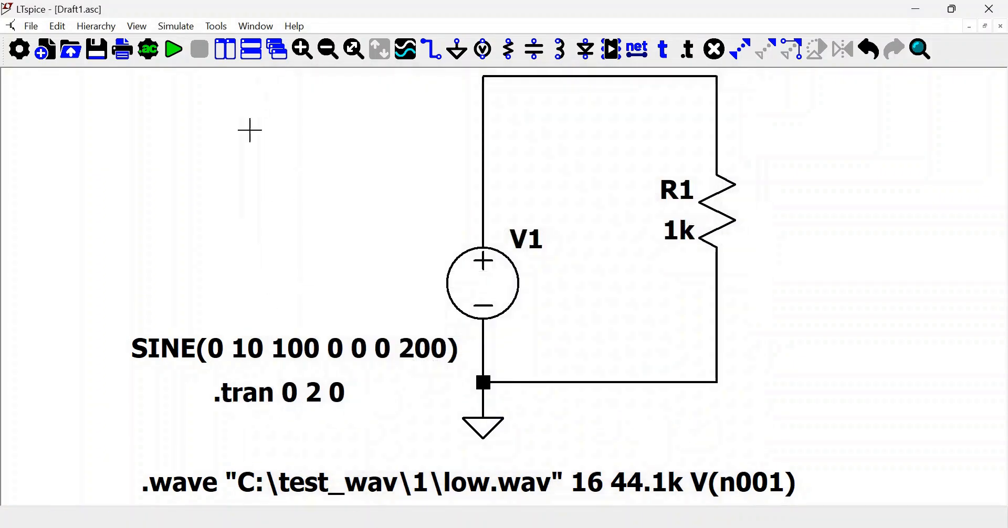
Review the transient analysis configuration, checking the stop time and the time to start saving data.
click(173, 27)
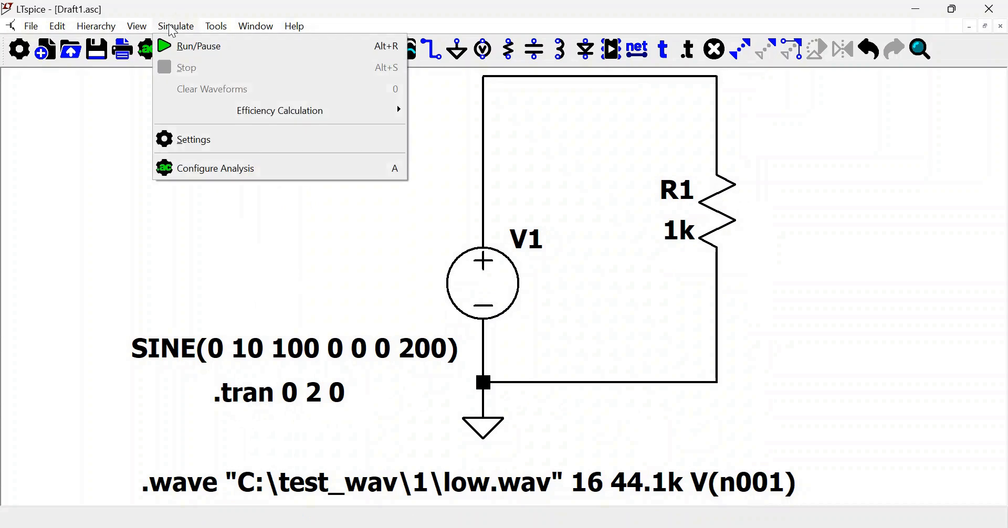
click(197, 169)
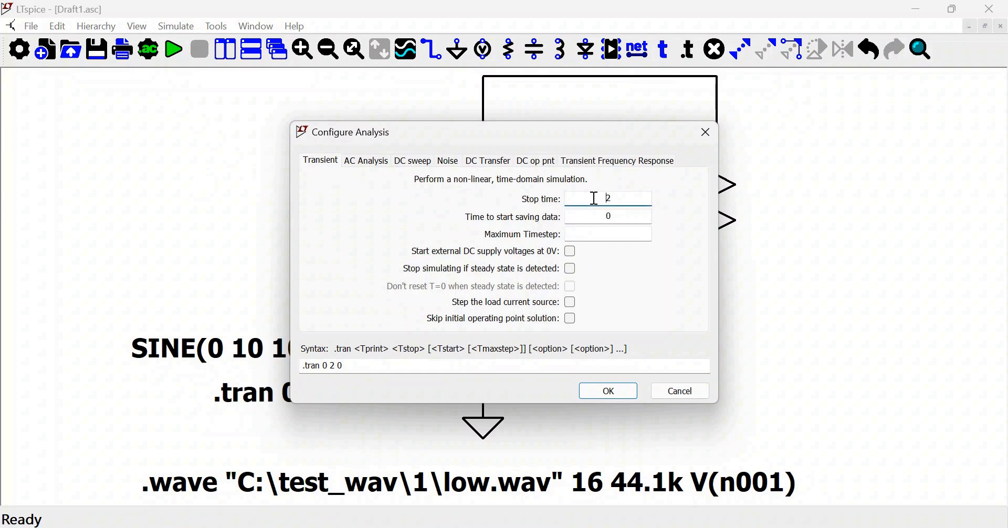
click(621, 215)
click(611, 392)
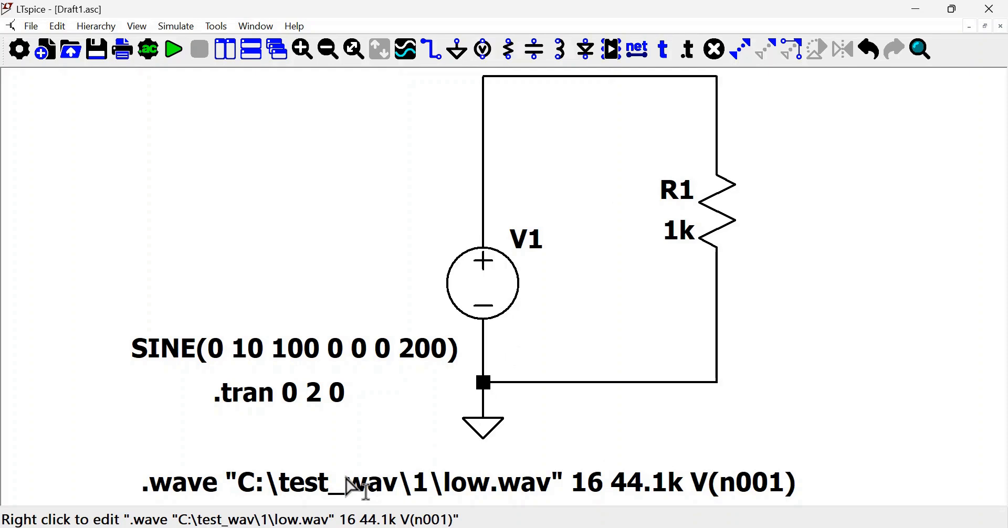
Examine the .wave directive on the schematic, checking its output file path, file name and exported node voltage.
right_click(303, 493)
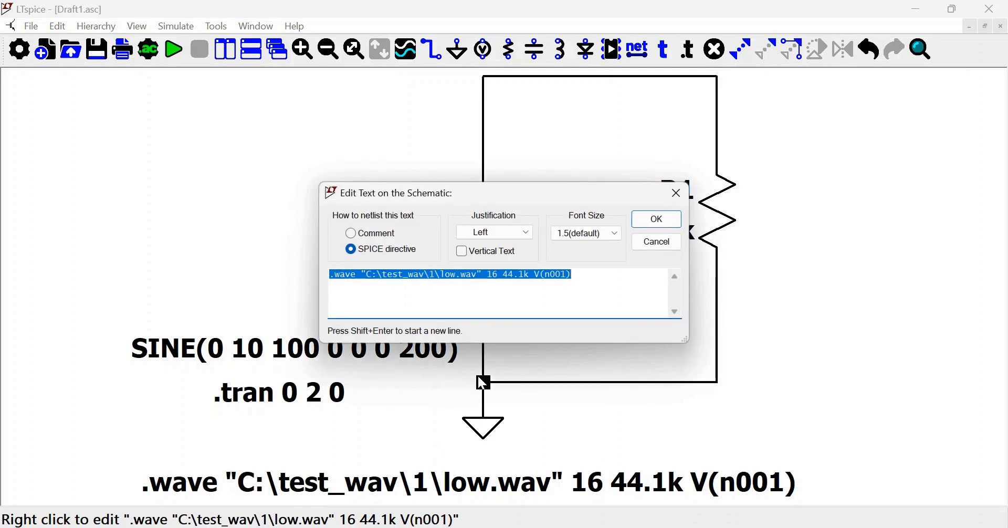
click(393, 282)
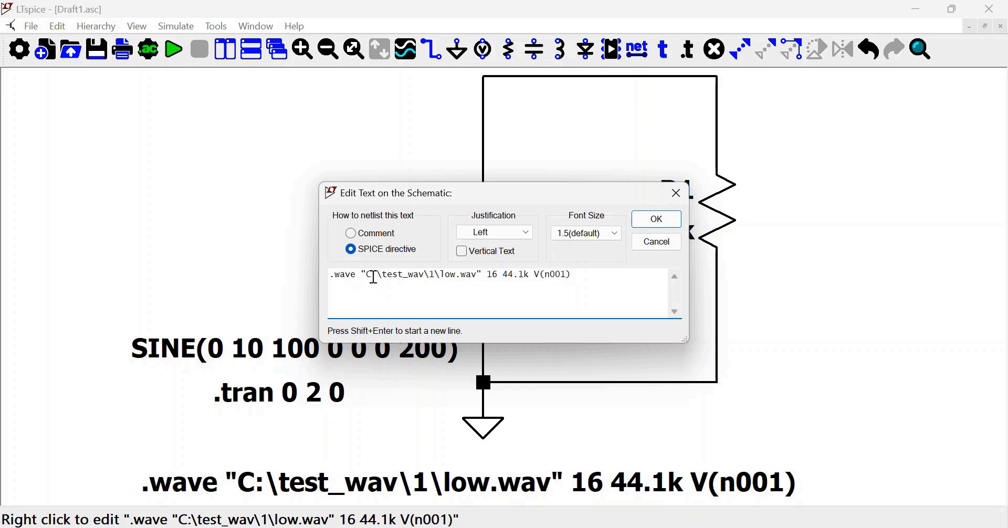
drag(366, 275, 482, 276)
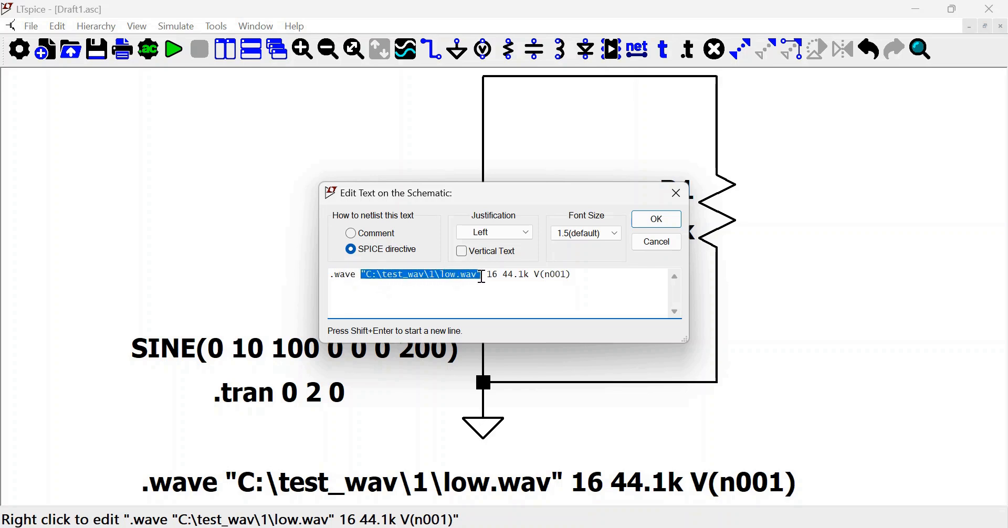
click(466, 284)
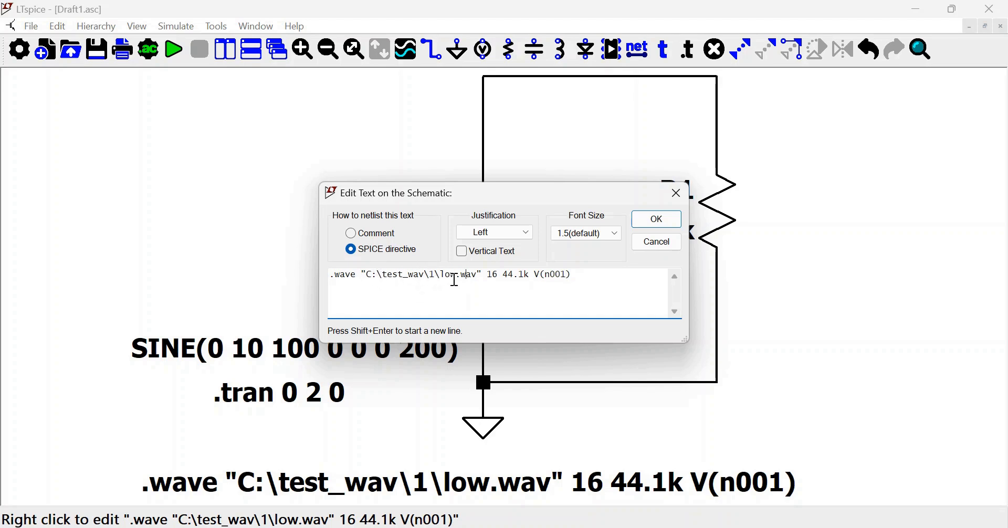
drag(458, 277, 446, 278)
click(480, 292)
drag(536, 277, 574, 277)
click(646, 219)
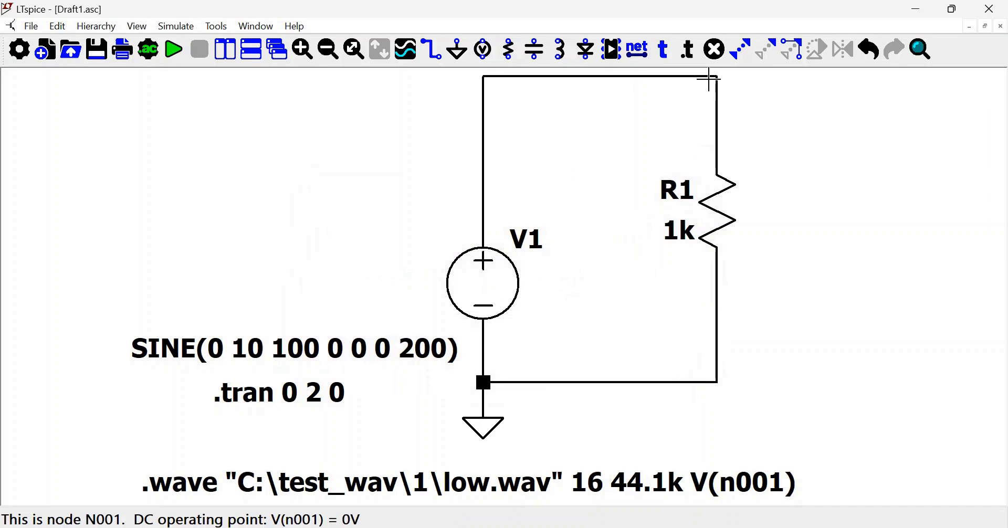
Run the transient simulation and plot the node voltage V(n001), showing the range from about 680 to 900 ms.
click(173, 49)
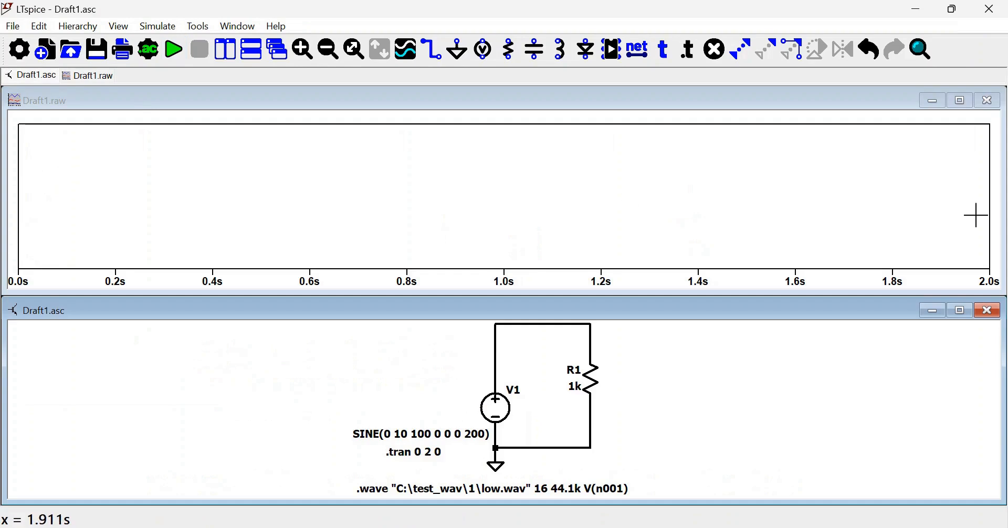
click(593, 326)
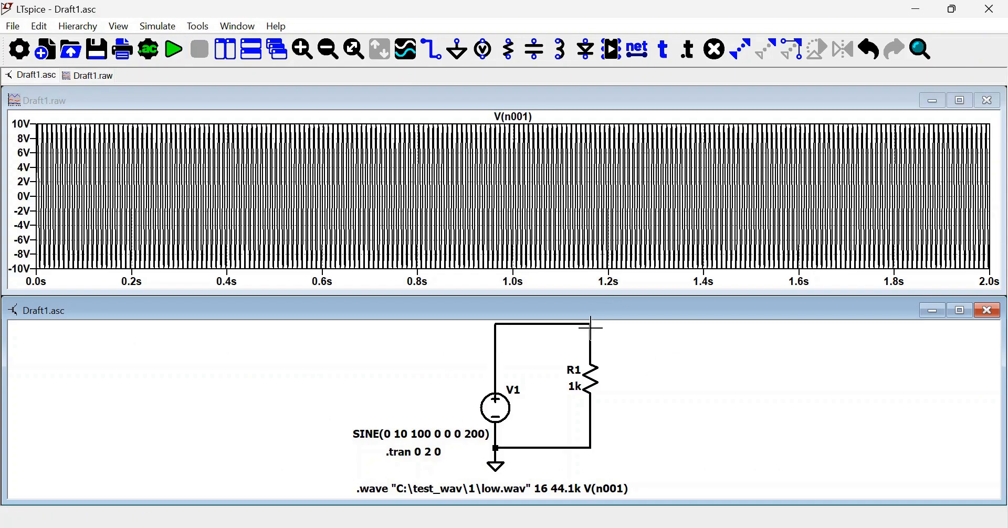
drag(370, 120, 458, 278)
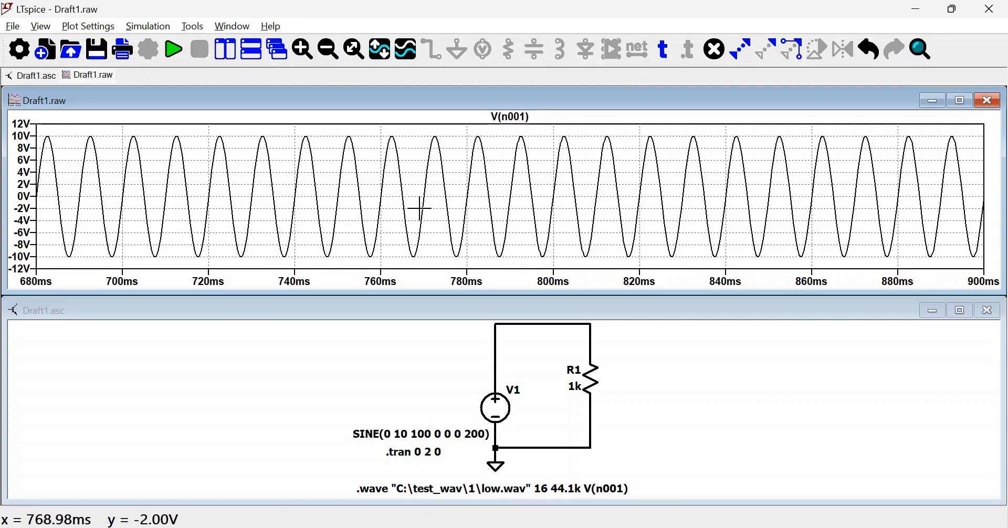
Generate the FFT of V(n001) over the full extent of simulation data, examine it enlarged, and close the spectrum plot.
right_click(468, 203)
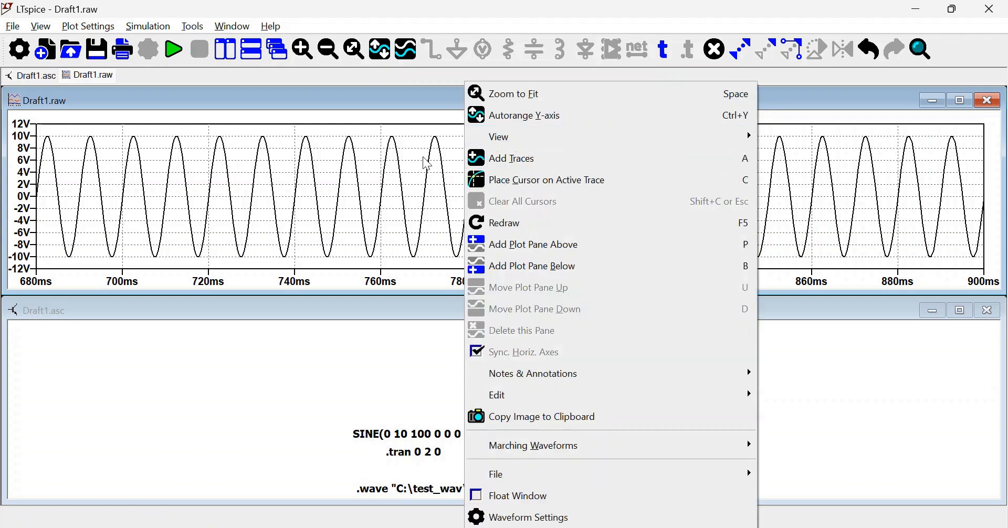
mouse_move(509, 141)
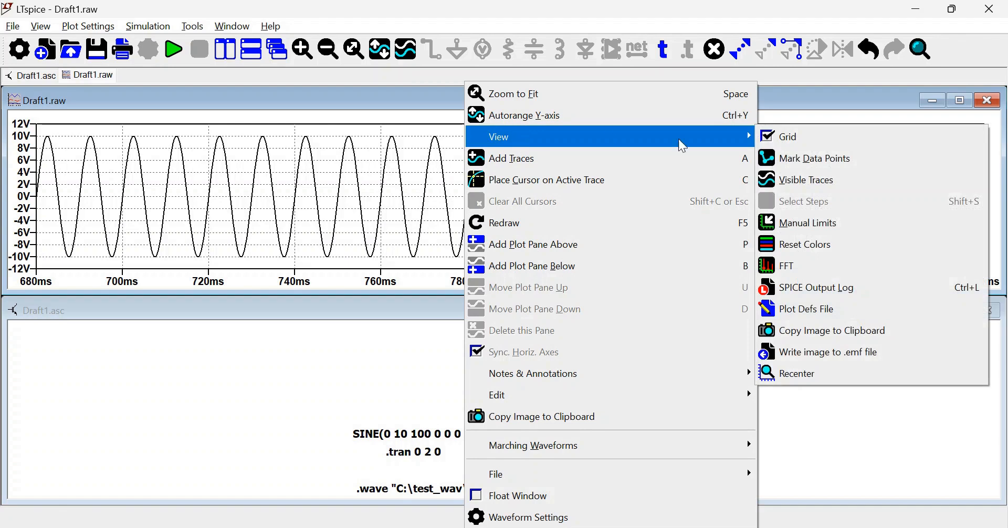
click(777, 265)
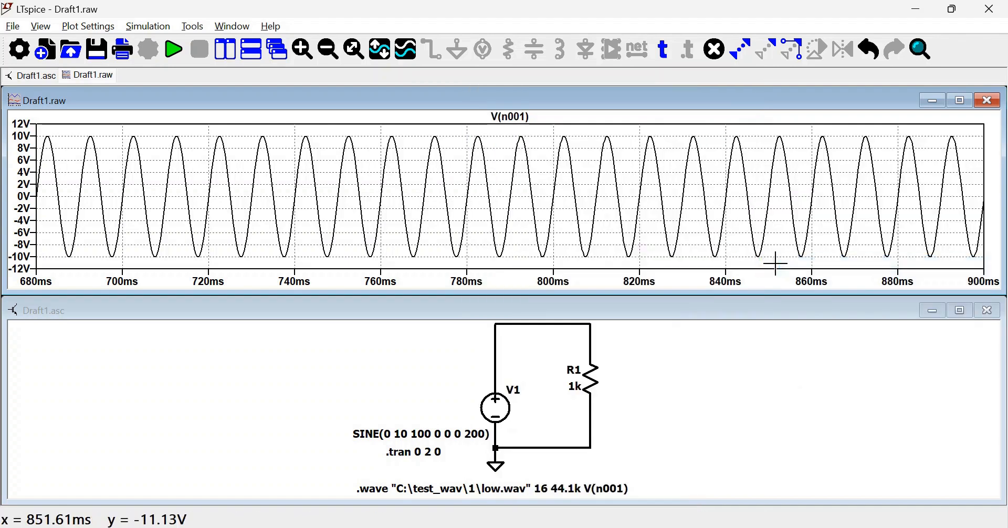
right_click(569, 186)
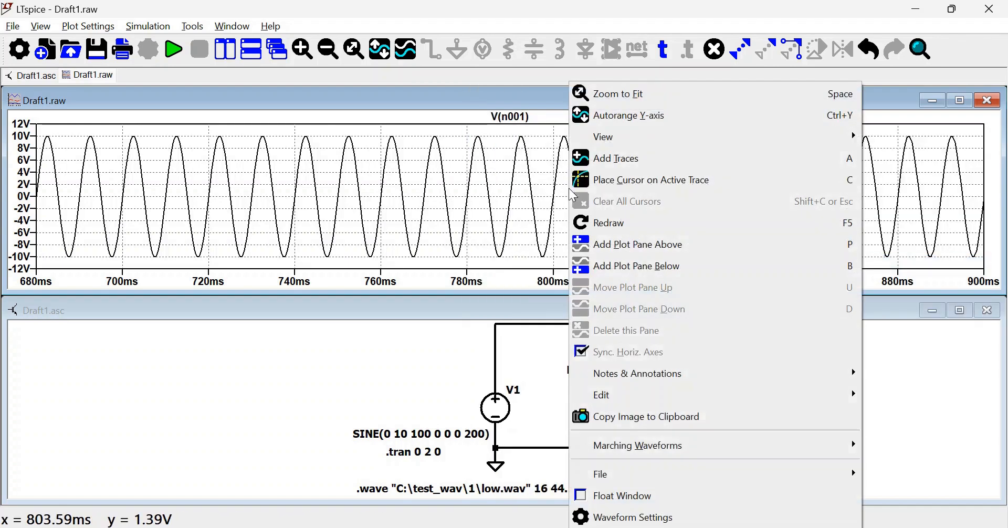
mouse_move(588, 137)
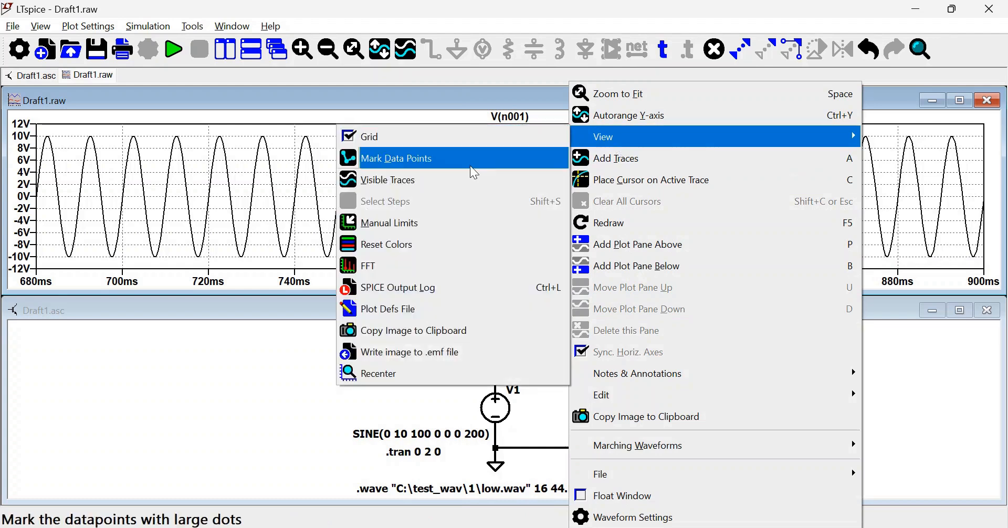
click(372, 265)
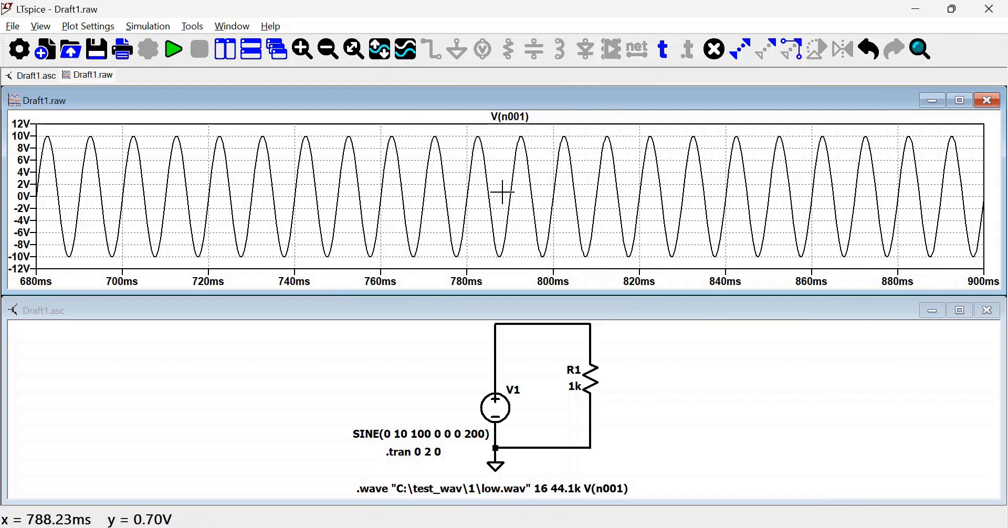
right_click(505, 195)
mouse_move(551, 137)
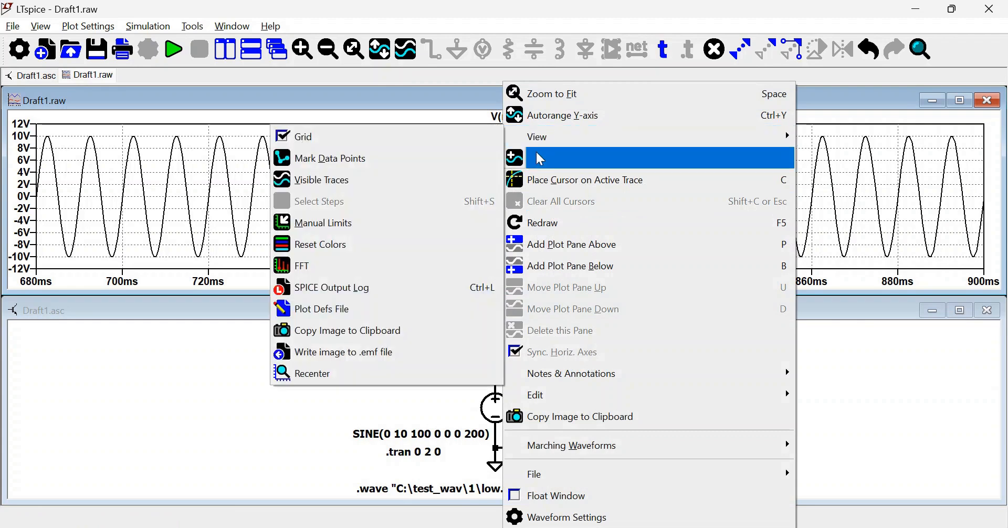
click(302, 271)
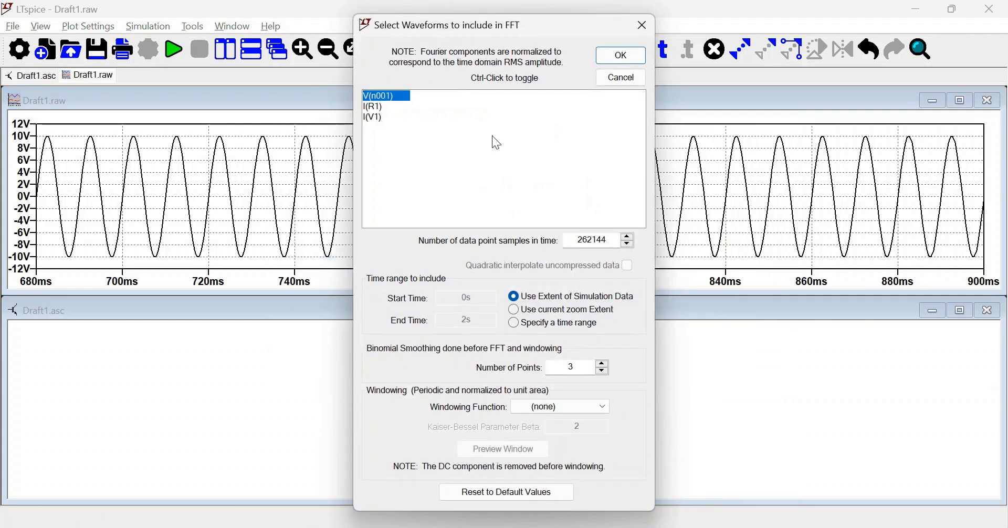
click(620, 56)
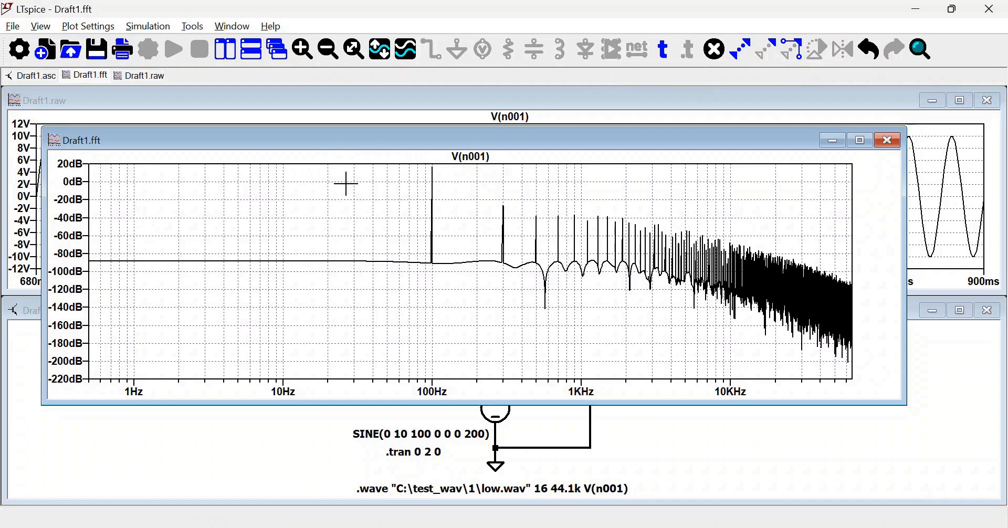
click(860, 140)
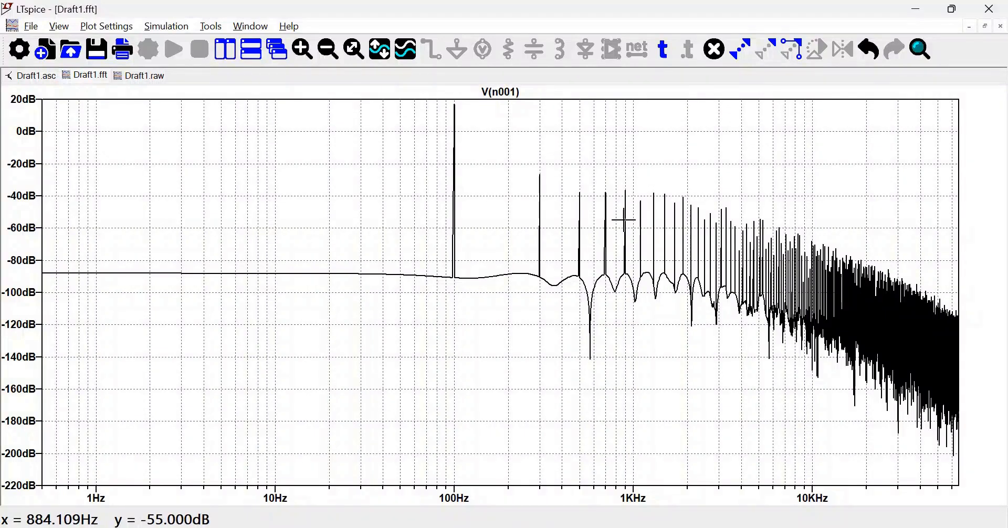
click(1001, 26)
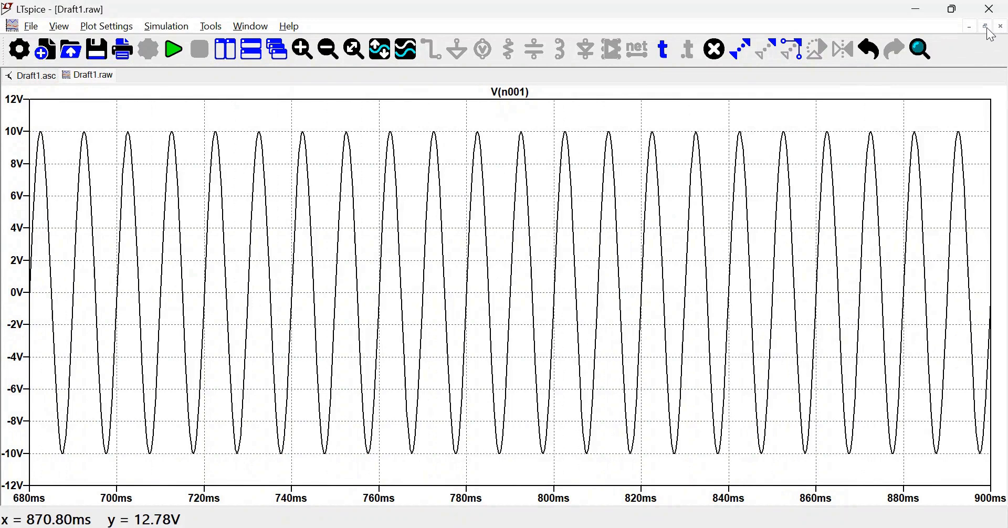
click(985, 26)
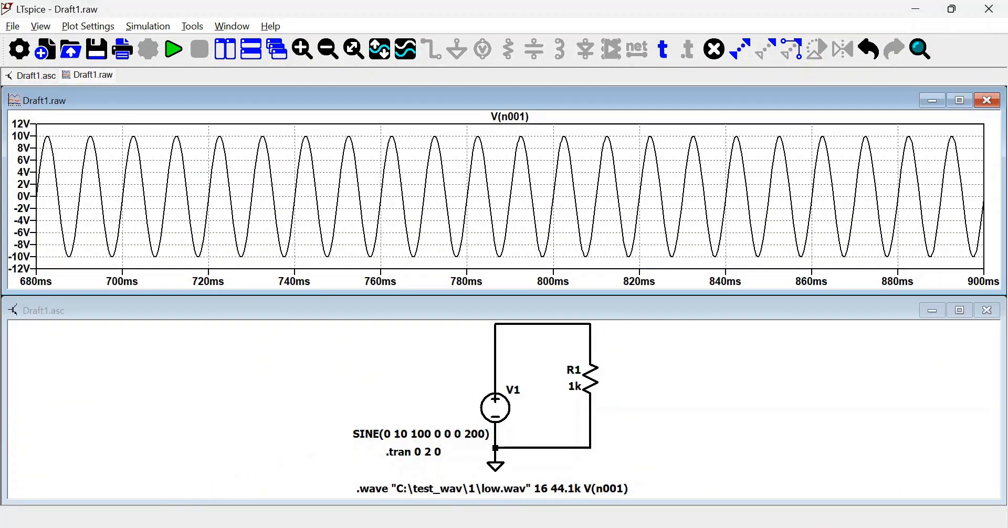
Play low.wav from the C:\test_wav\1 folder in the media player and return to LTspice.
click(130, 526)
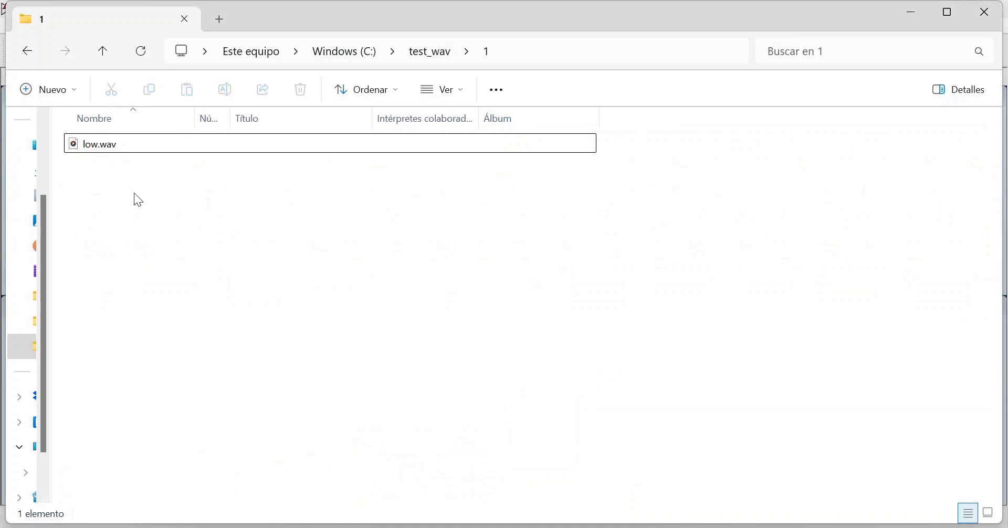
double_click(106, 144)
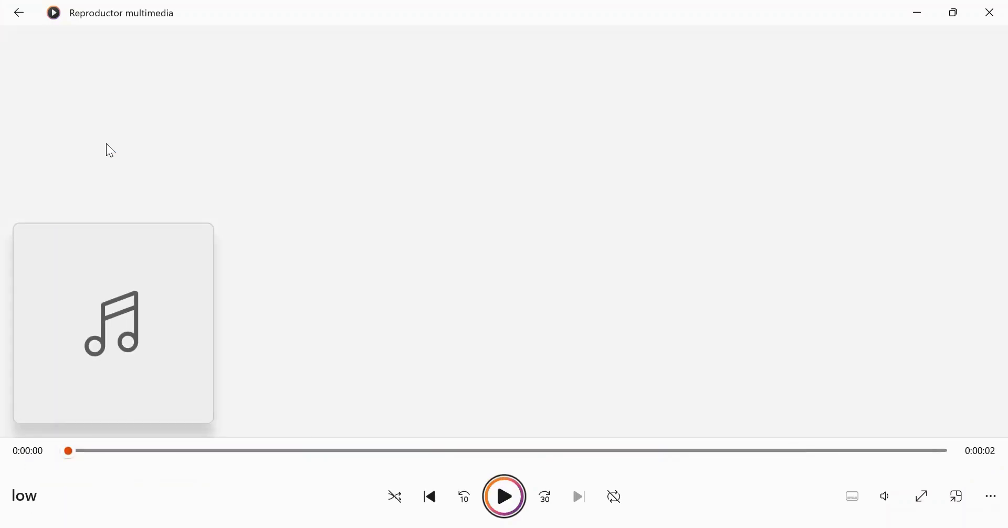
click(988, 21)
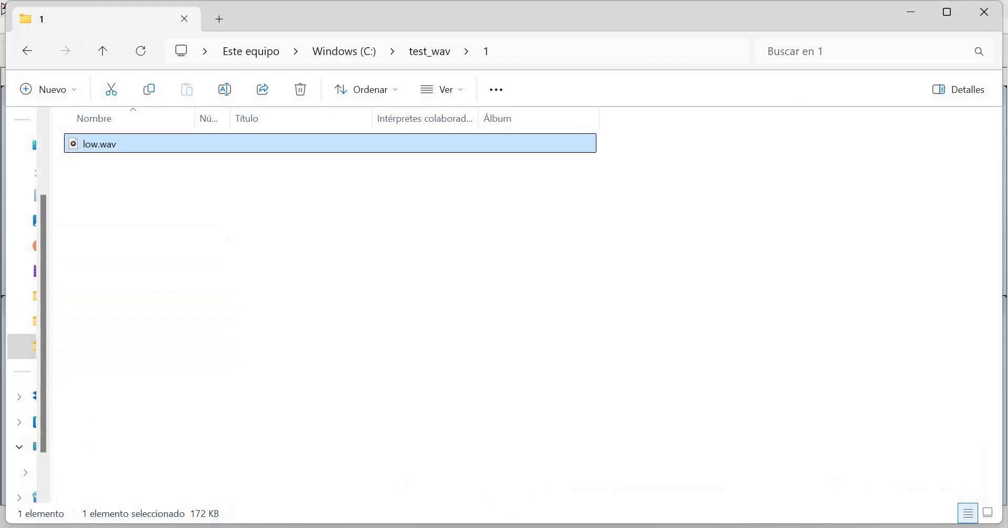
key(alt+Tab)
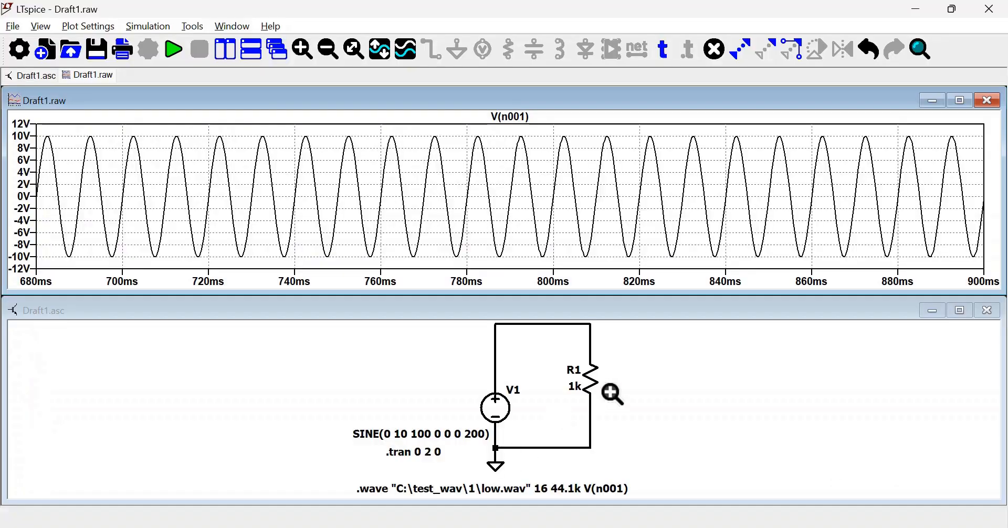
Close the waveform plot and set the sine function of voltage source V1 to a frequency of 10k Hz and 20000 cycles.
click(987, 100)
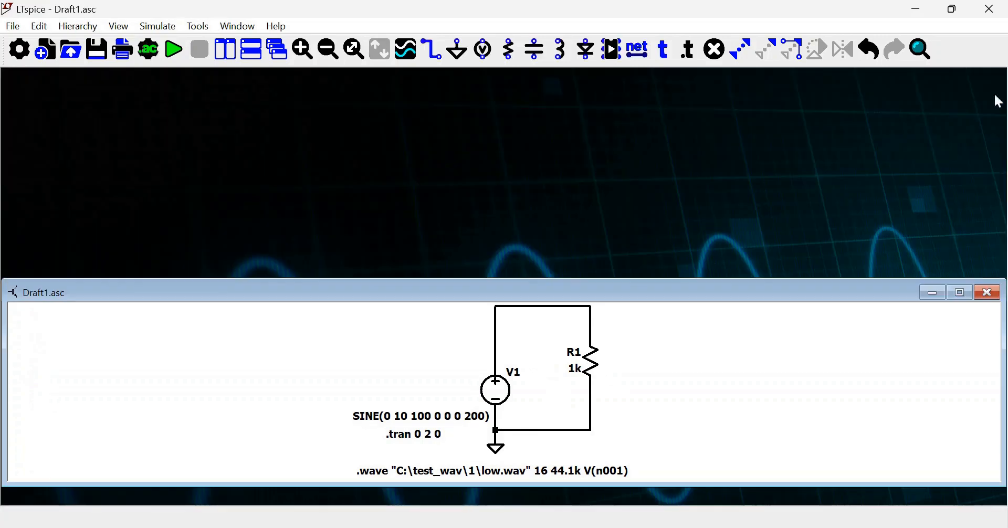
click(959, 293)
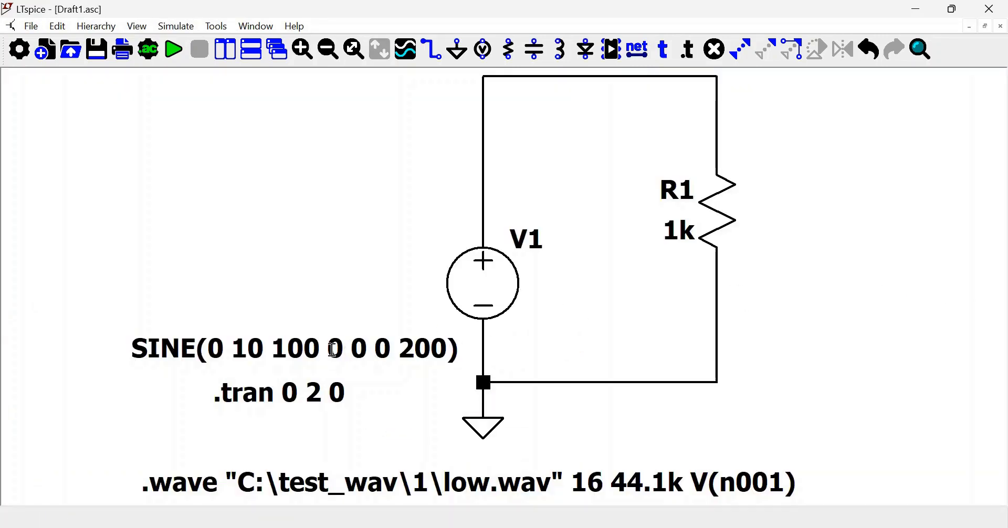
right_click(471, 277)
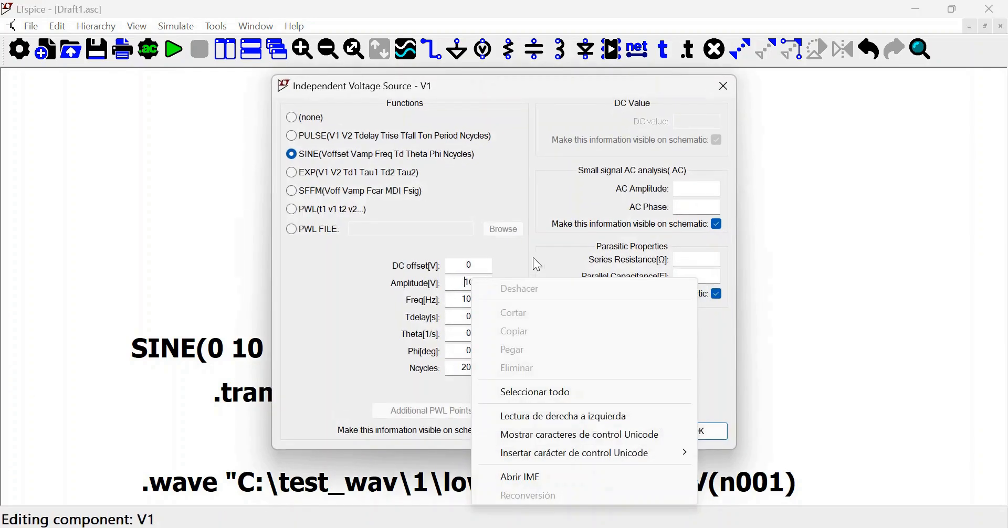
click(469, 229)
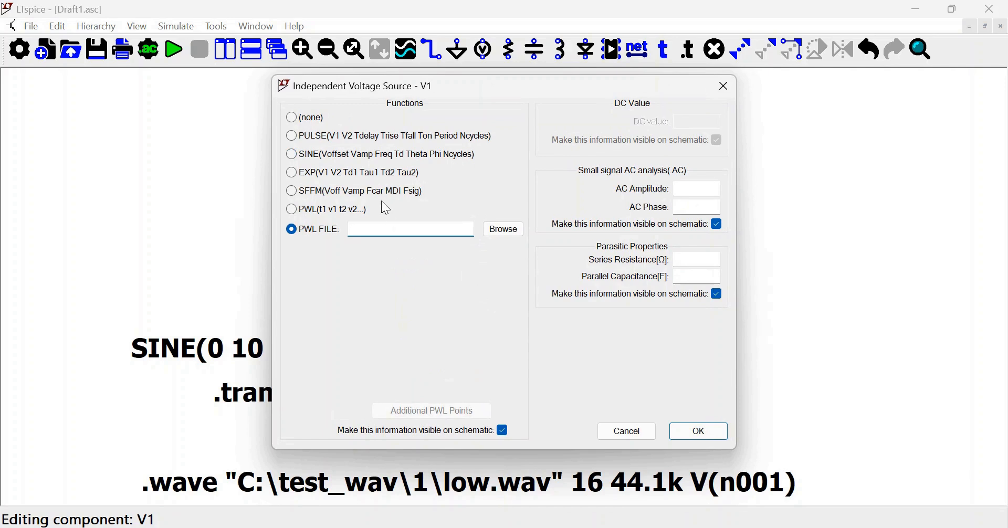
click(325, 154)
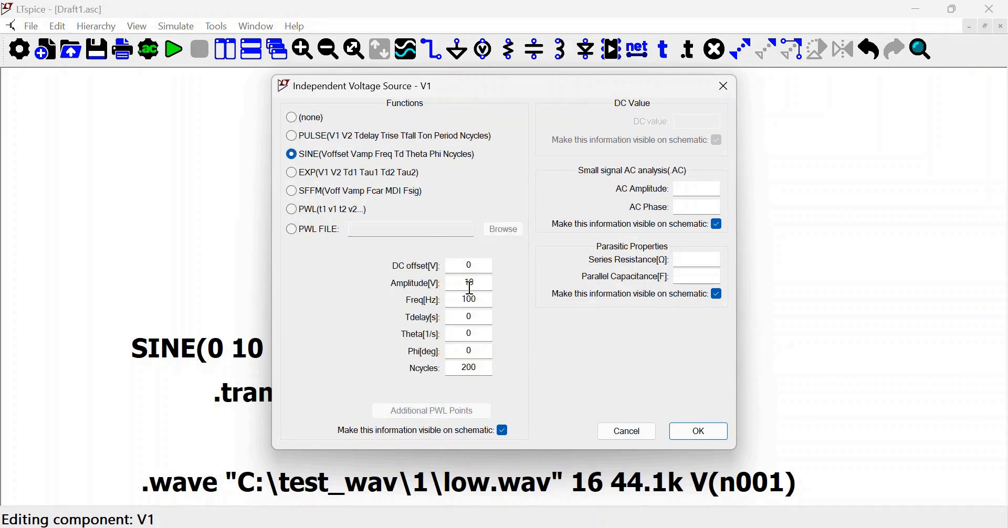
text(k)
click(484, 371)
click(694, 430)
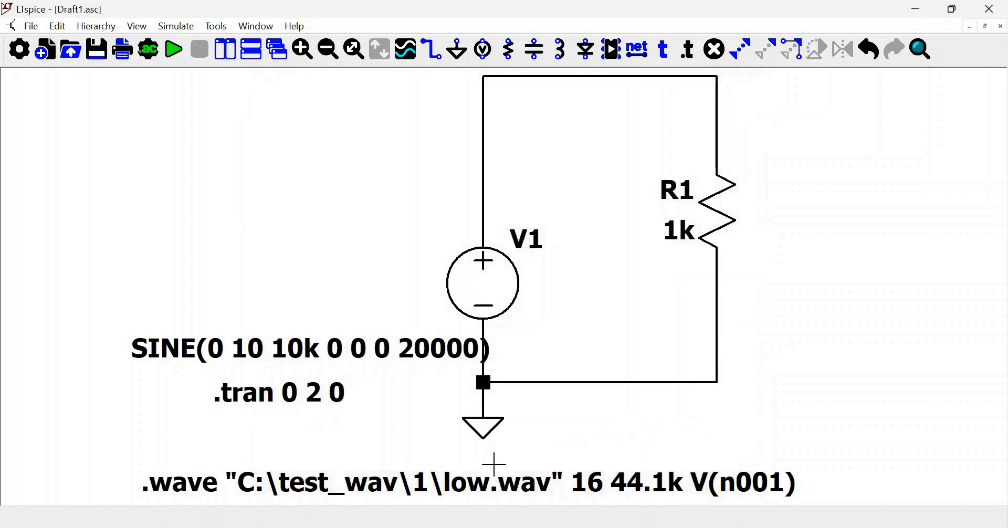
Change the output file in the .wave directive to "C:\test_wav\1\high.wav".
right_click(469, 486)
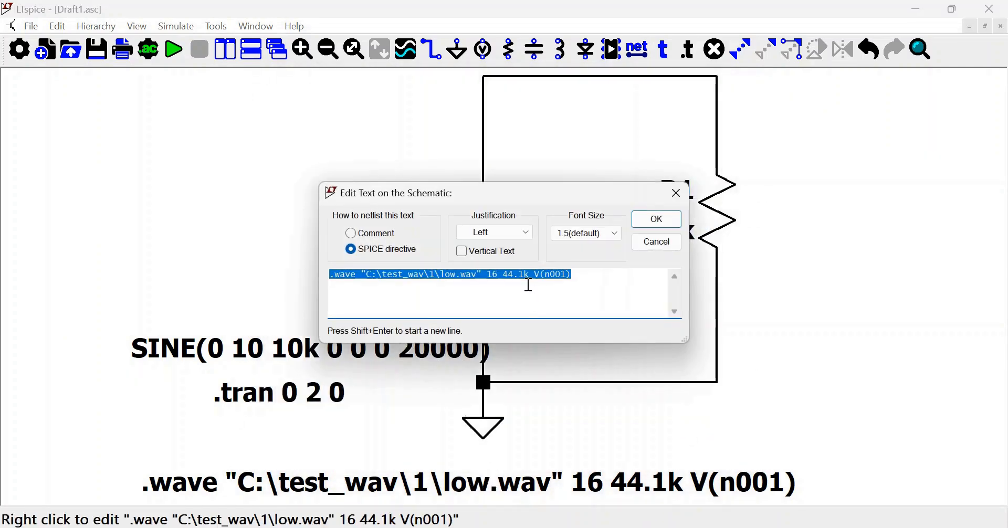
click(460, 275)
key(BackSpace)
key(BackSpace)
key(BackSpace)
text(high)
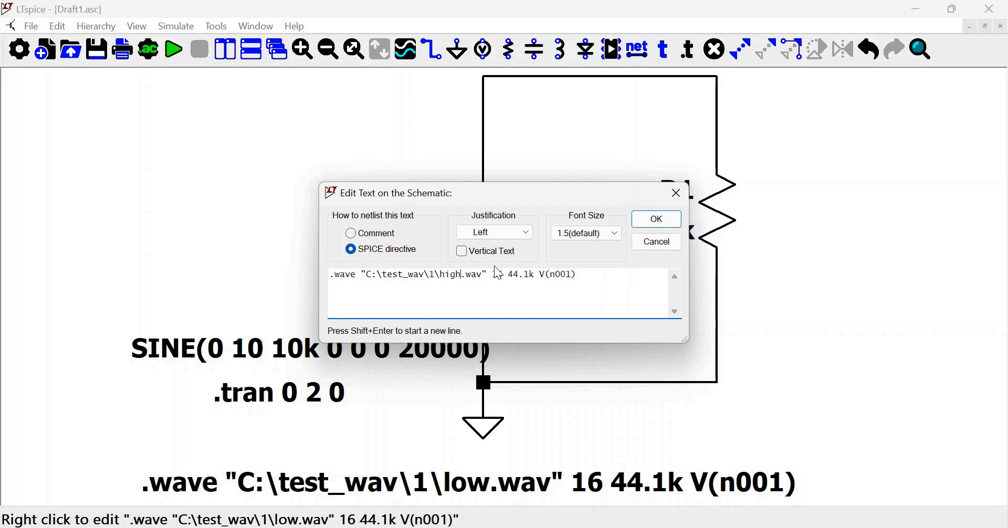
click(657, 219)
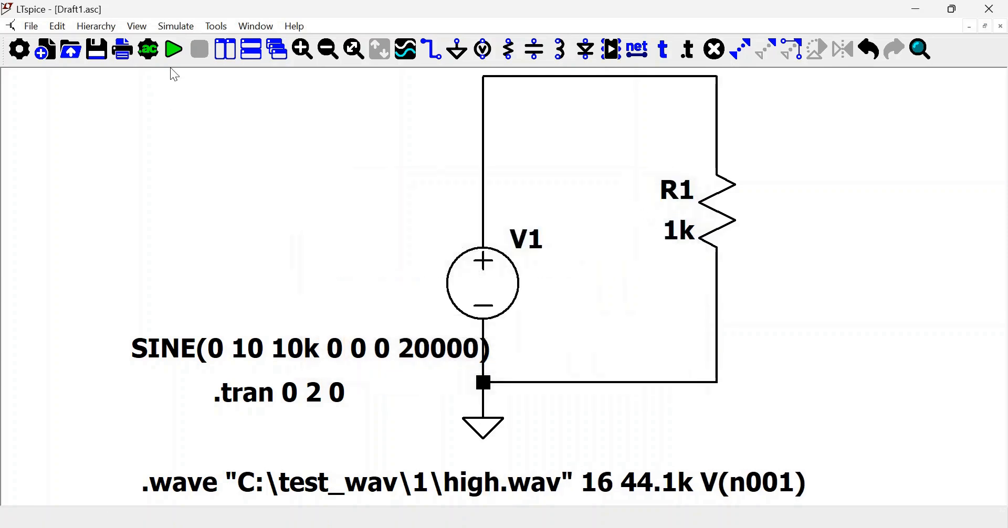
Run the transient simulation and plot the node voltage V(n001), showing the range from about 740.7 to 744.0 ms.
click(173, 49)
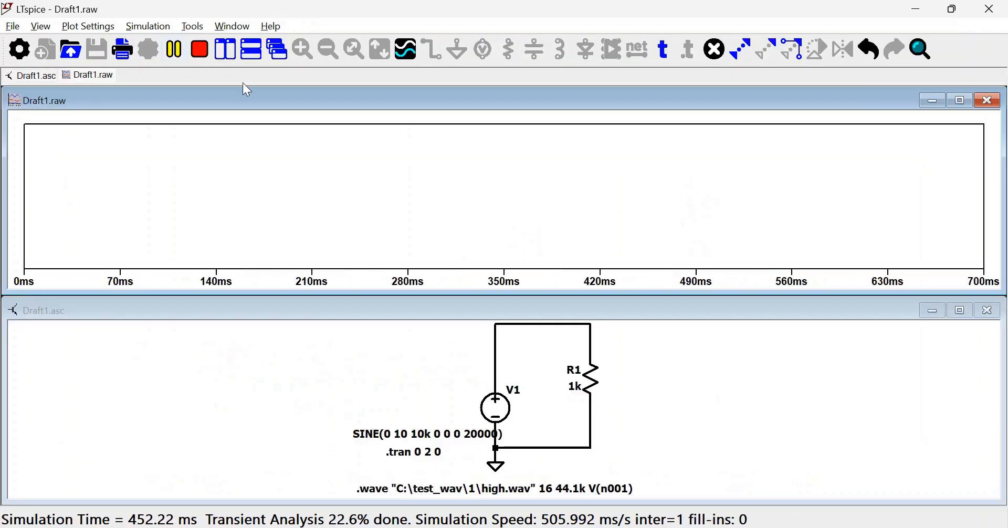
click(590, 326)
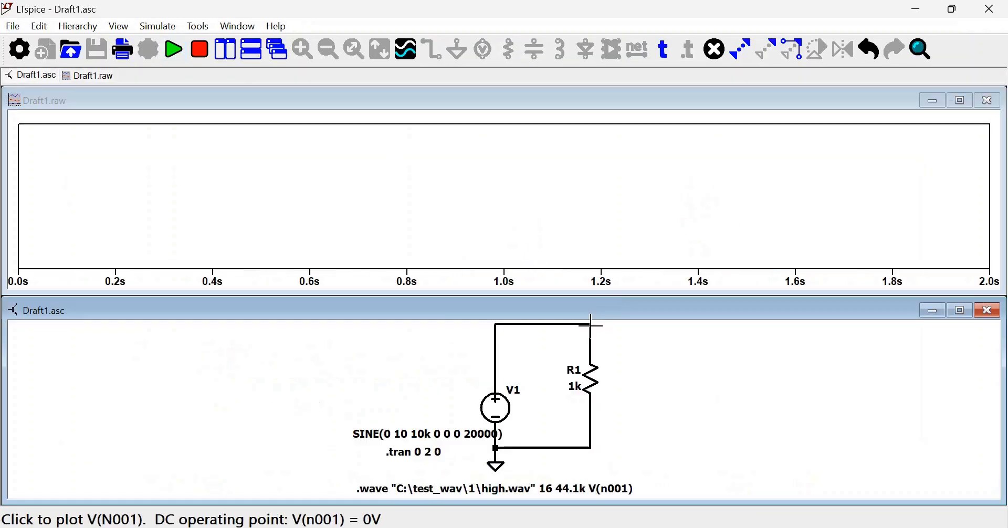
click(590, 326)
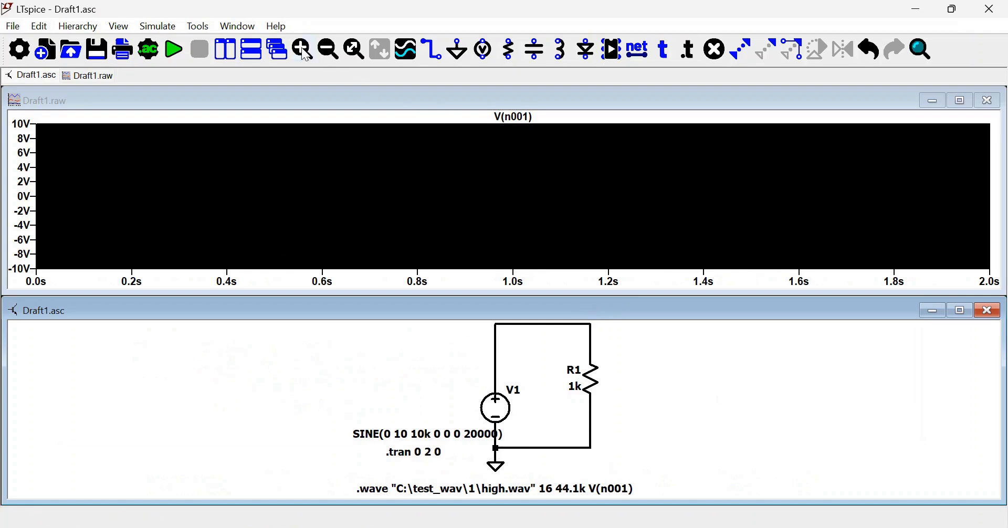
drag(381, 121, 413, 261)
drag(367, 129, 415, 275)
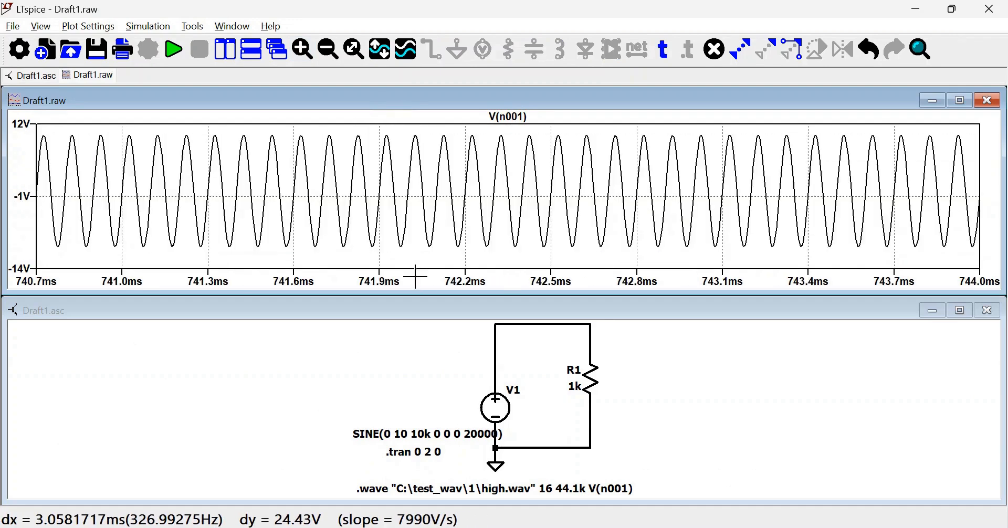
Generate the FFT of V(n001) from the waveform plot and enlarge the spectrum window to full size.
right_click(463, 173)
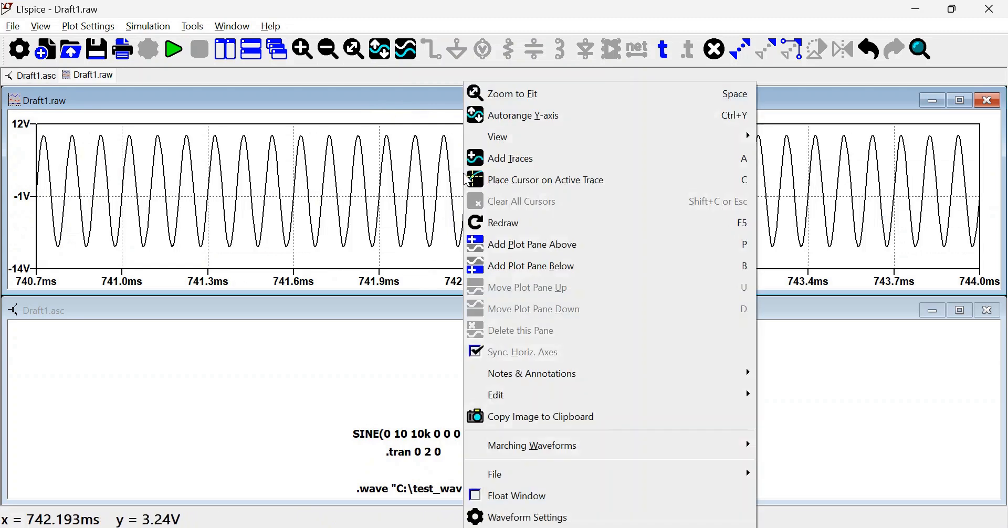
mouse_move(523, 146)
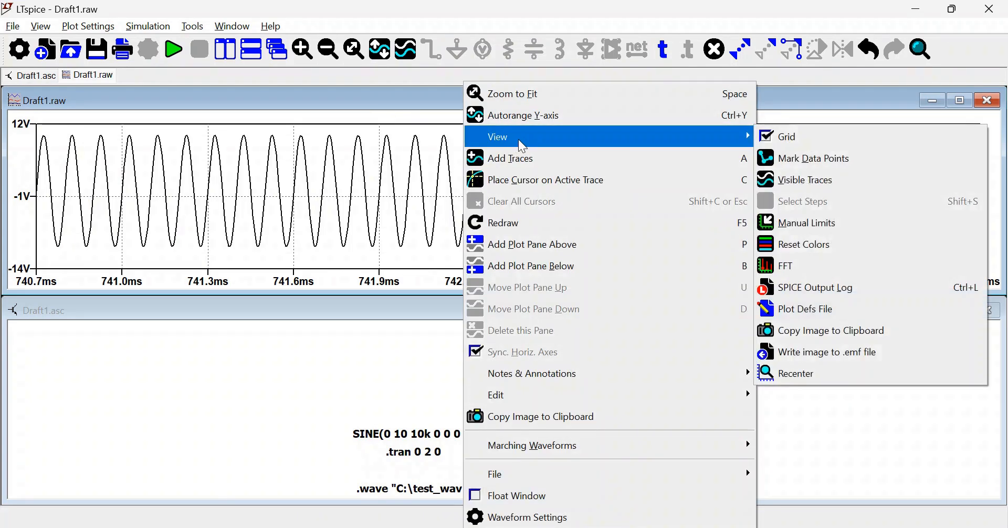
click(787, 266)
click(624, 56)
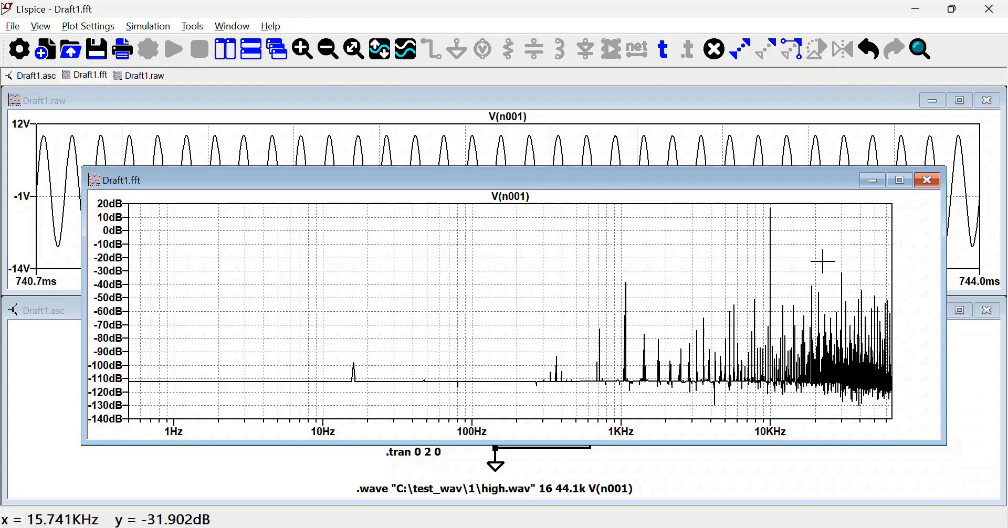
click(901, 181)
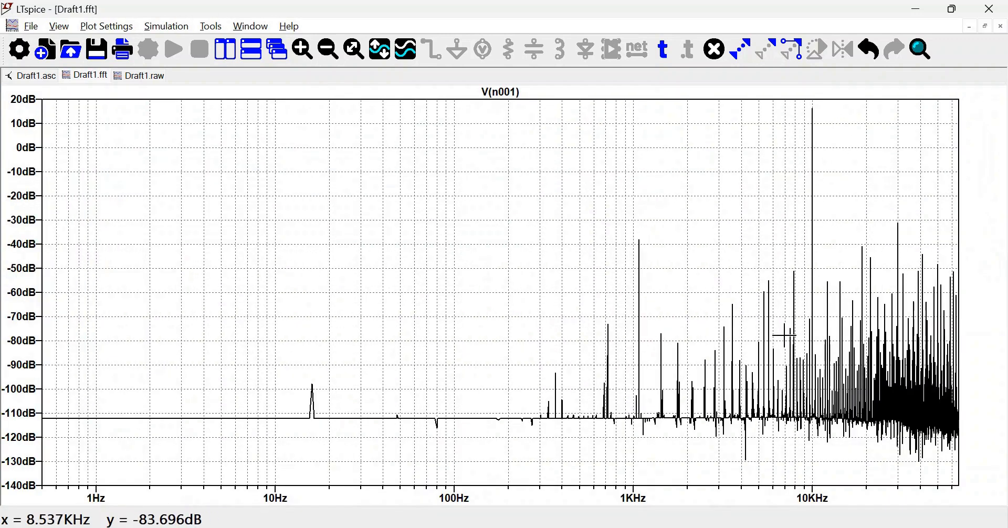
Examine the spectrum with a linear magnitude axis, and switch the axis back to decibels.
right_click(30, 193)
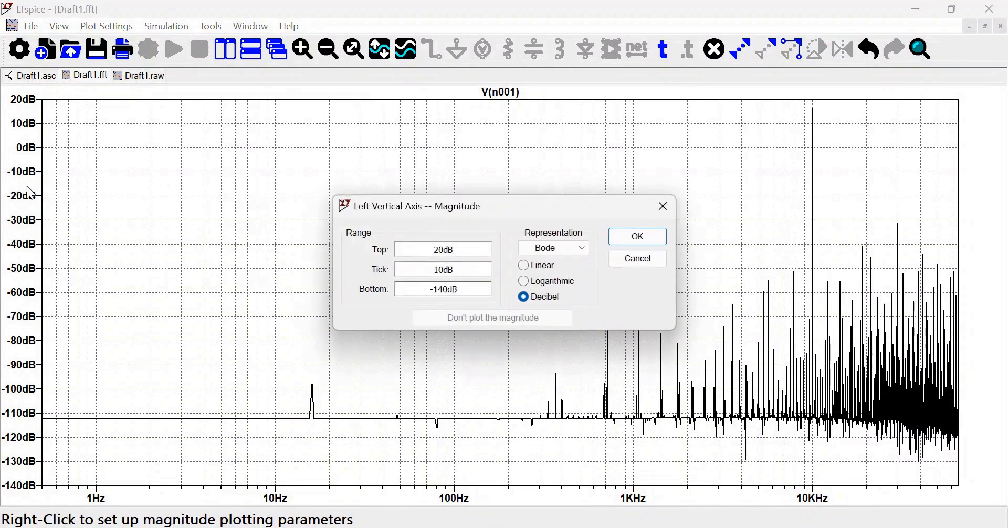
click(548, 267)
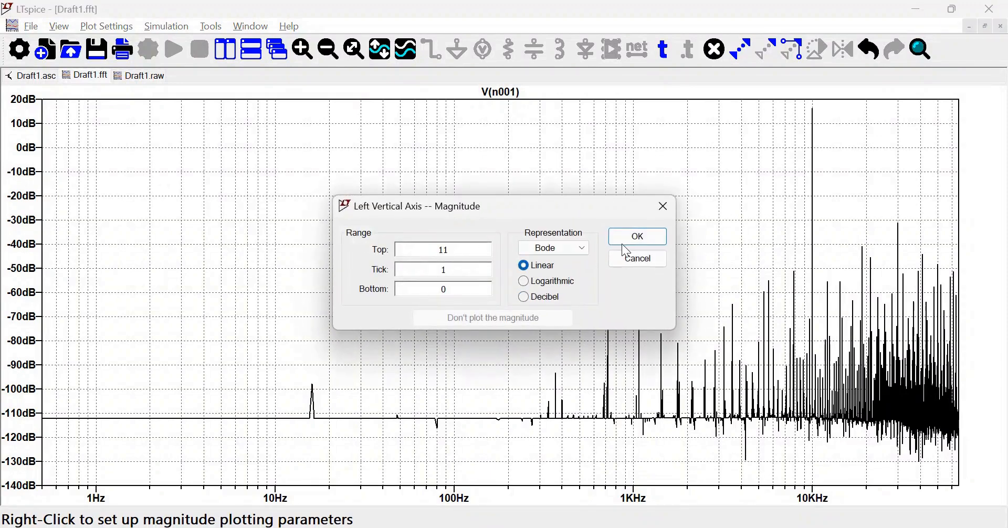
click(635, 237)
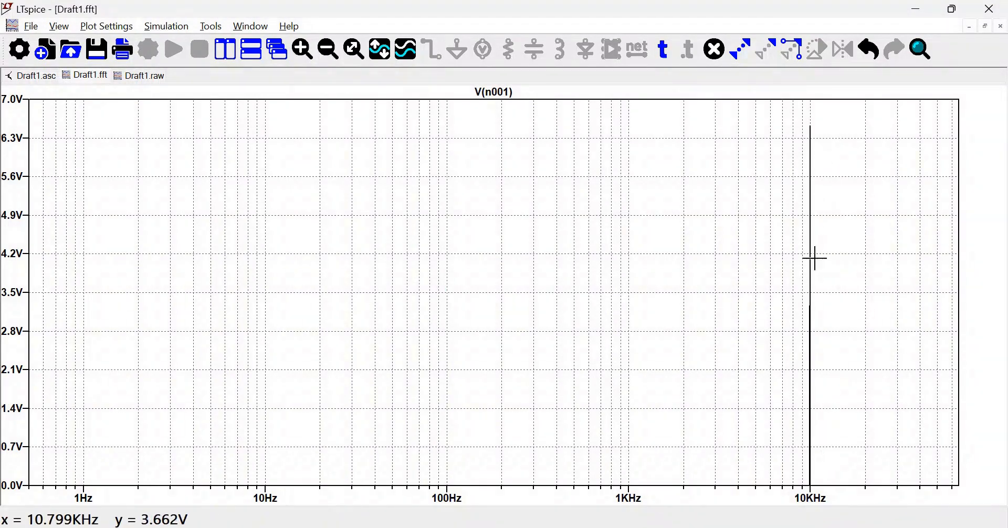
click(16, 183)
click(547, 303)
click(627, 241)
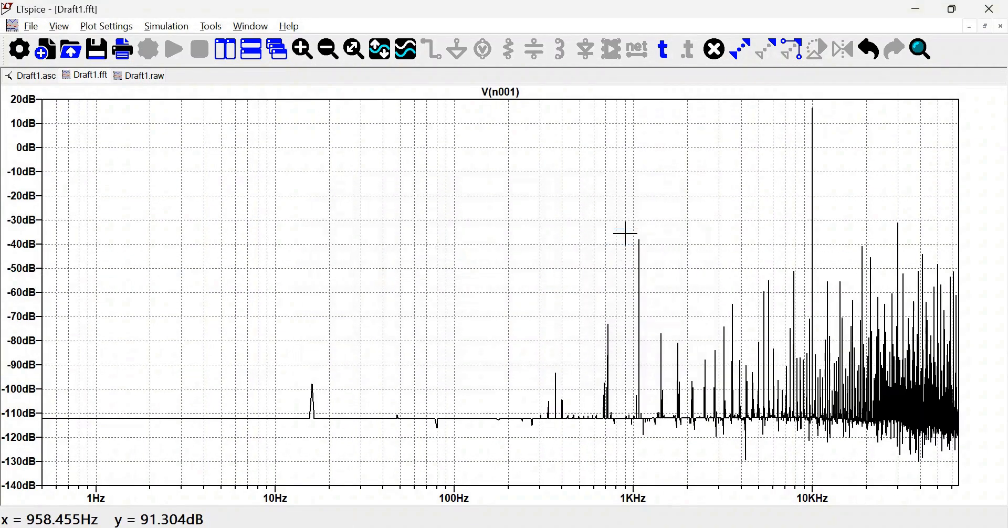
Close the spectrum and waveform plots to return to the schematic.
click(1001, 27)
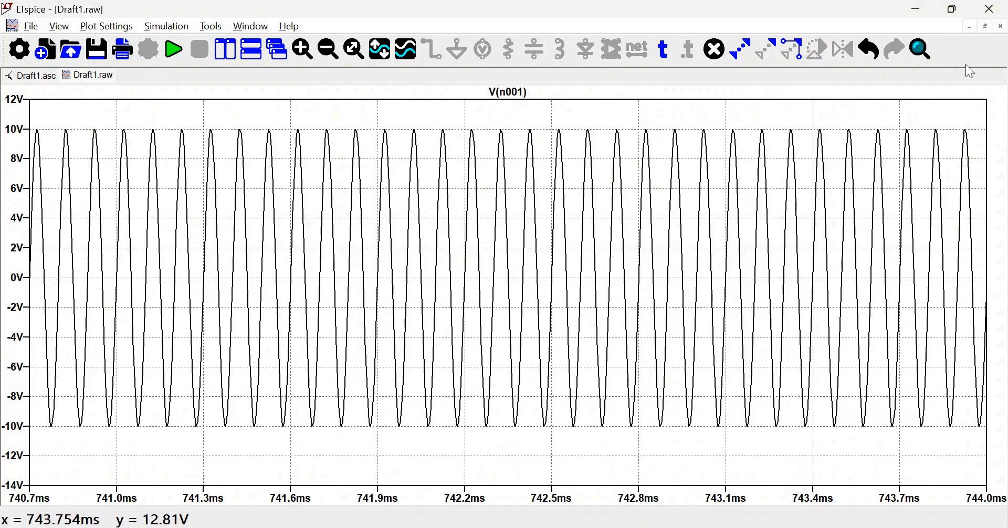
click(1000, 27)
key(ctrl+z)
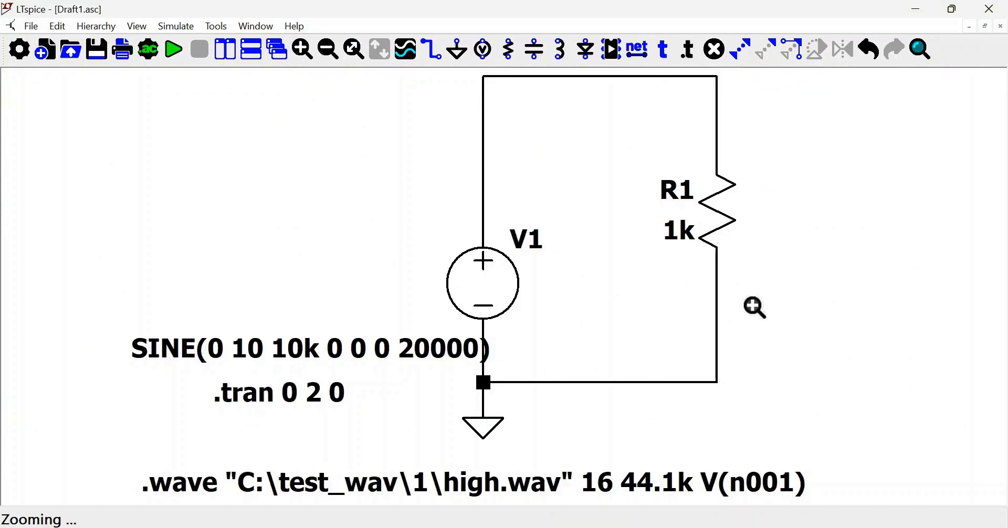
Play high.wav from the C:\test_wav\1 folder in the media player, close the player and return to LTspice.
click(130, 527)
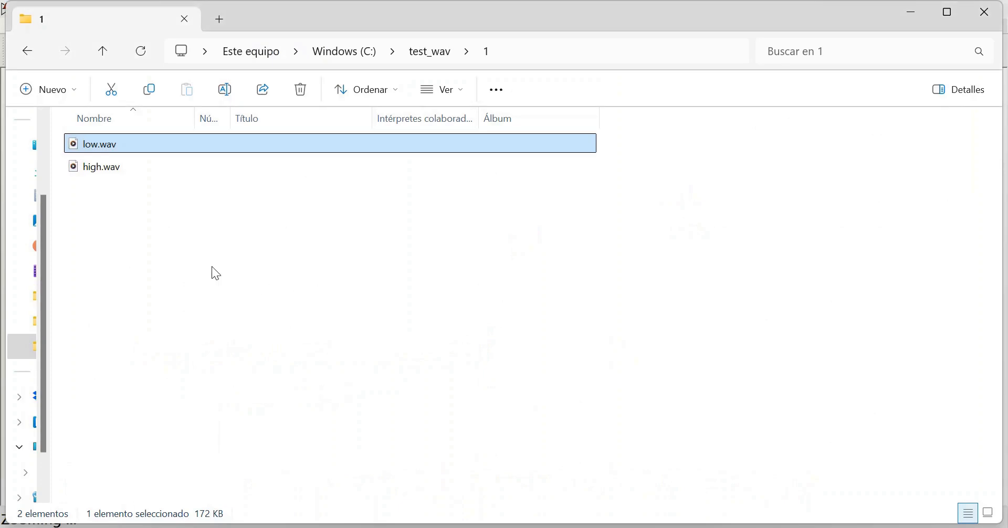
double_click(112, 172)
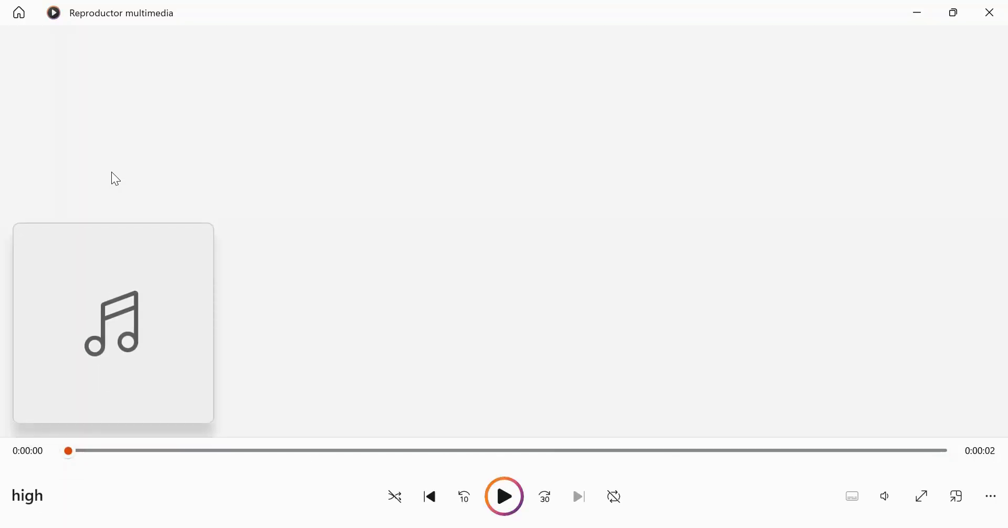
click(991, 14)
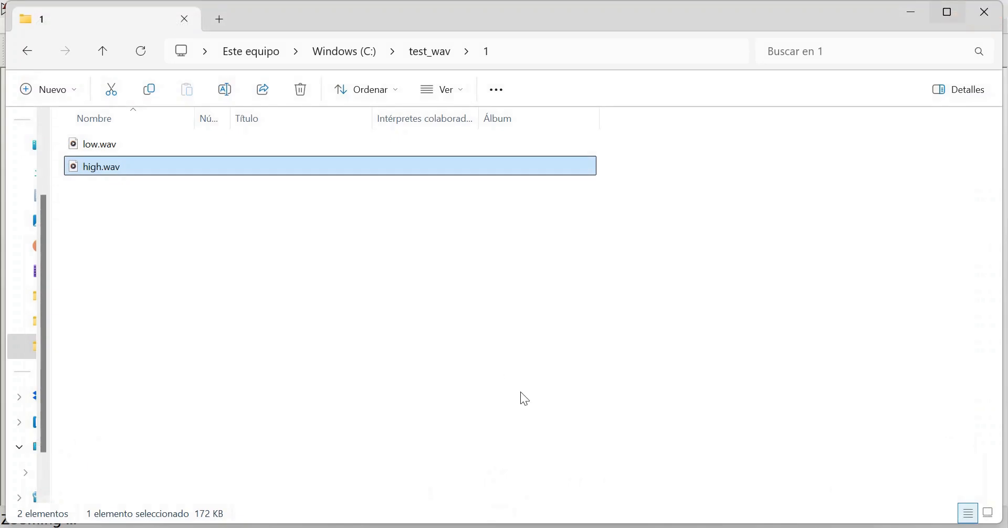
key(alt+Tab)
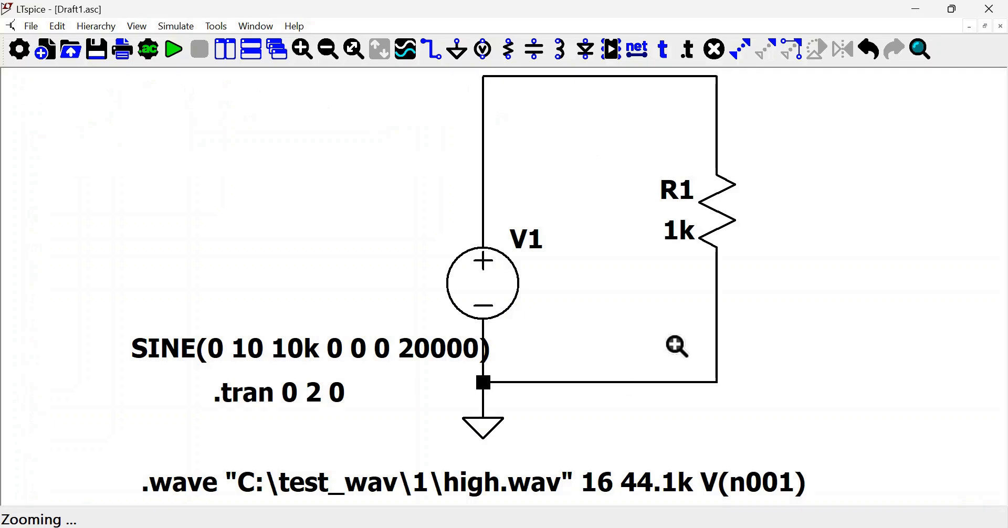
Delete the wires joining V1's positive terminal to R1 and place a copy of V1 directly above it.
scroll(606, 263, down, 3)
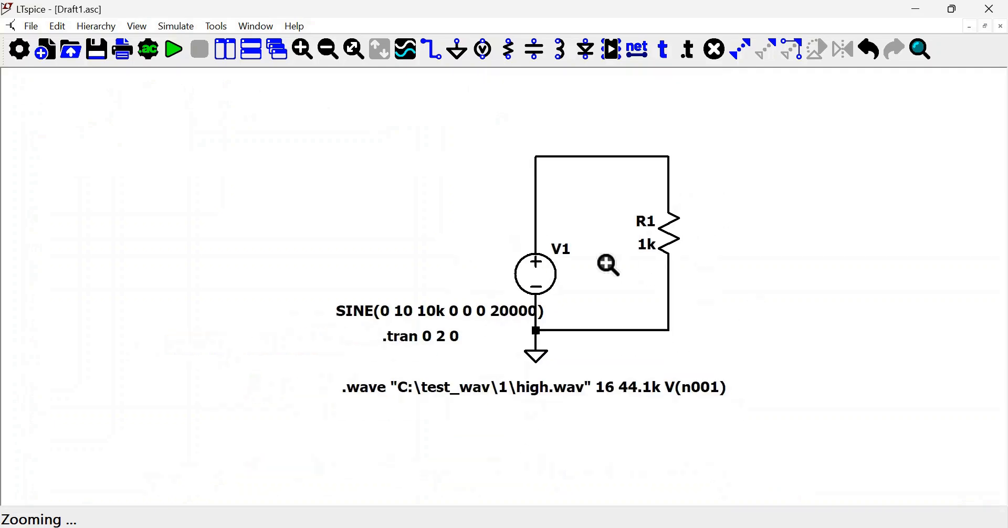
key(Delete)
click(593, 167)
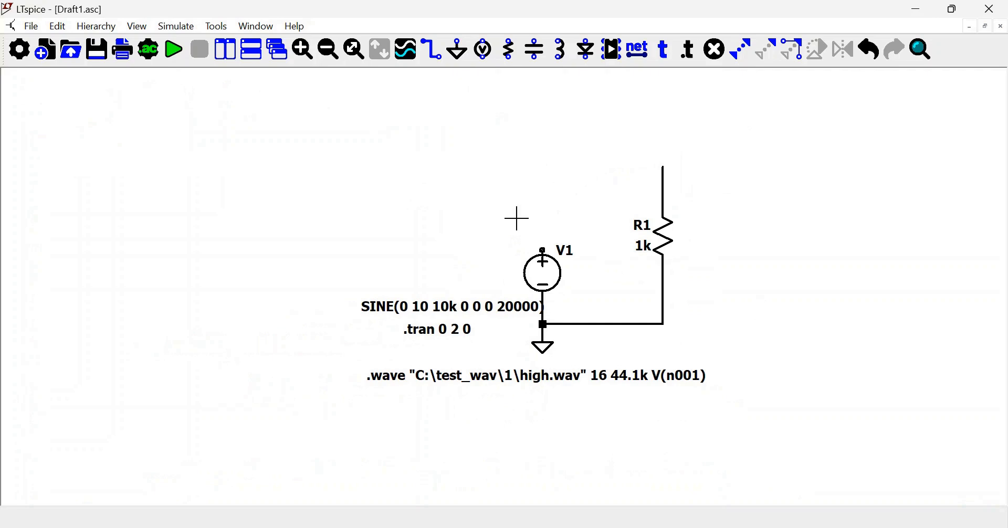
click(545, 273)
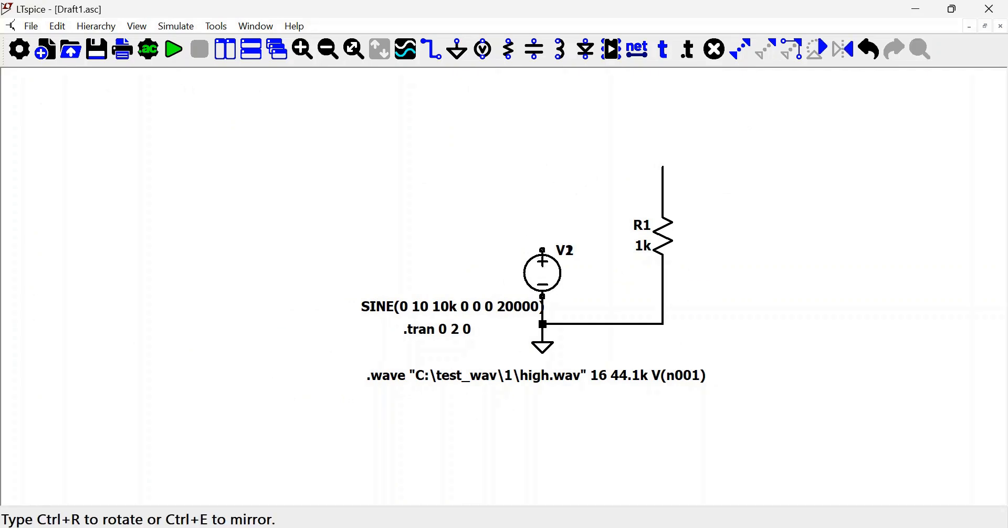
click(543, 189)
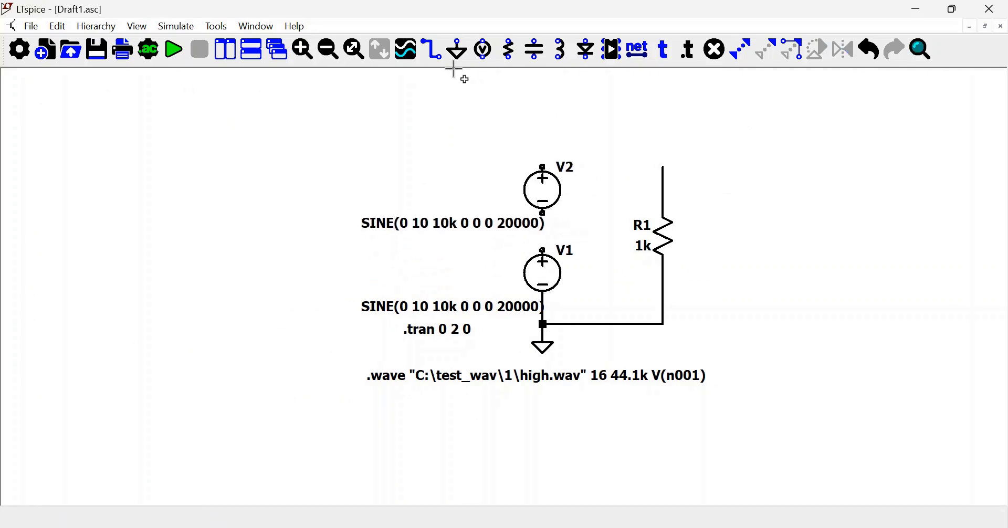
Wire V2's negative terminal to V1's positive terminal and V2's positive terminal to the upper end of R1.
click(431, 49)
click(543, 214)
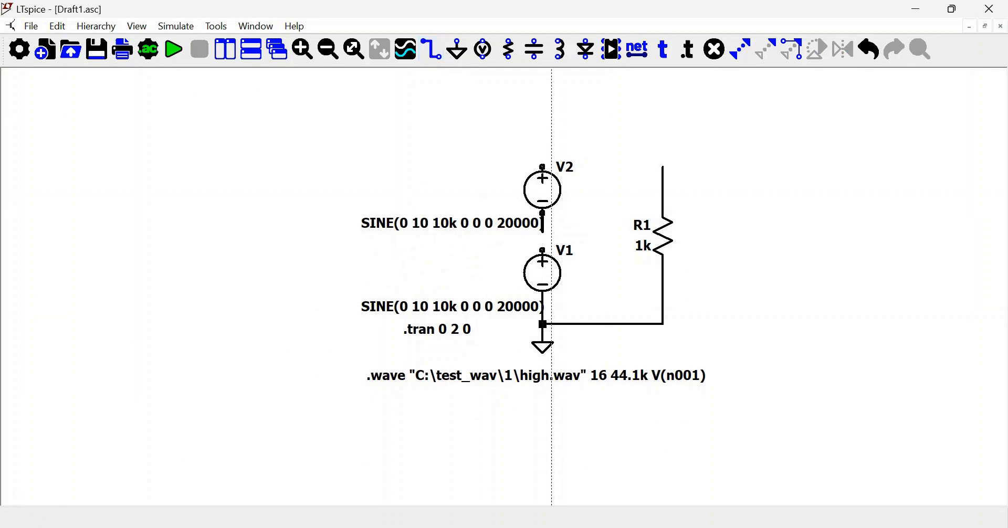
click(543, 251)
click(543, 167)
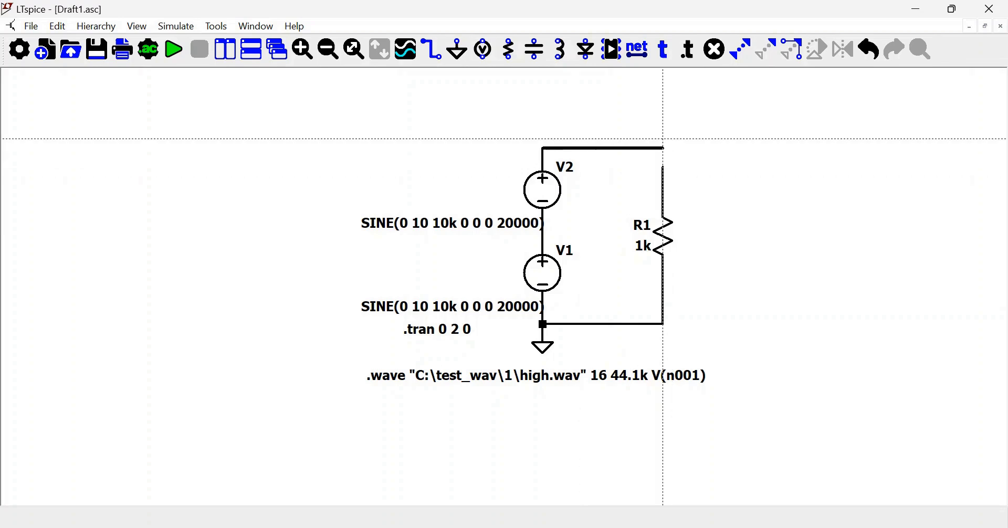
click(664, 166)
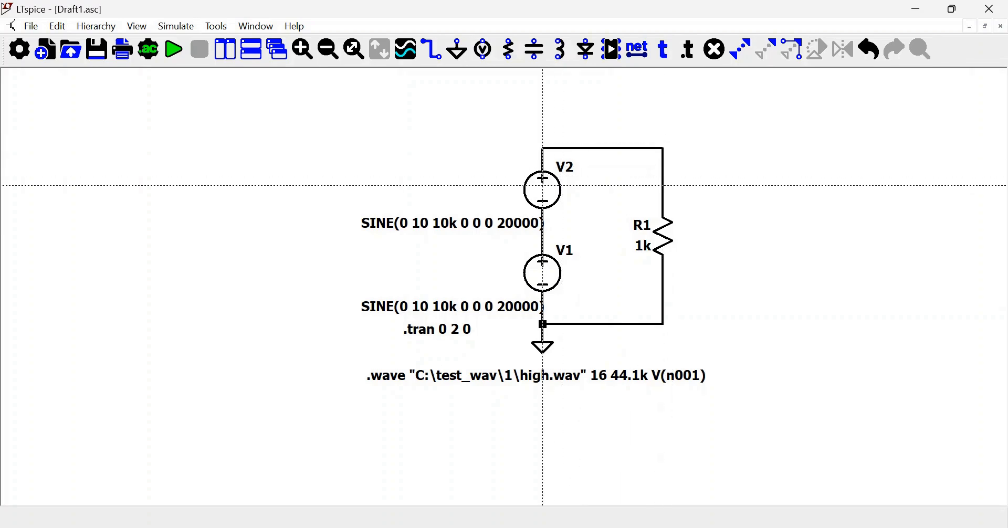
key(Escape)
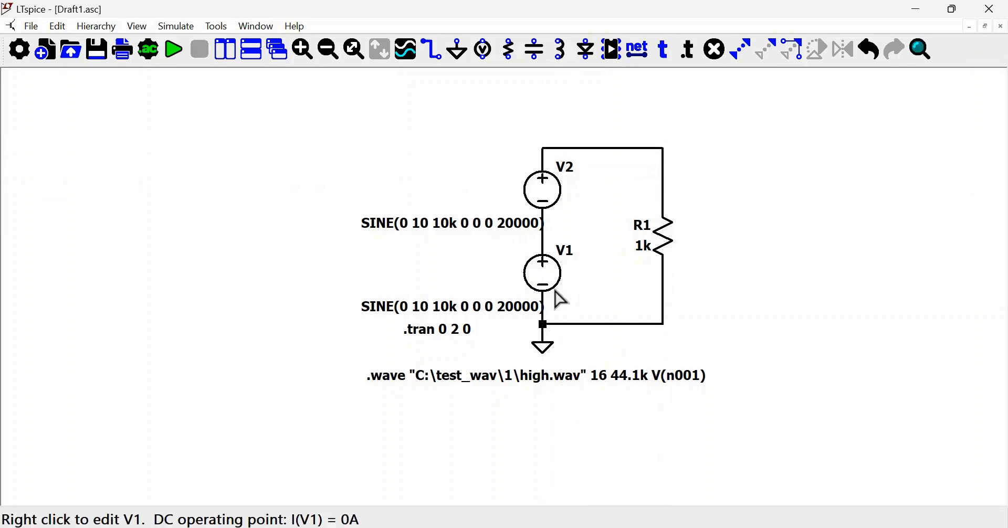
Set the sine function of voltage source V1 to a frequency of 100 Hz and 200 cycles.
right_click(548, 289)
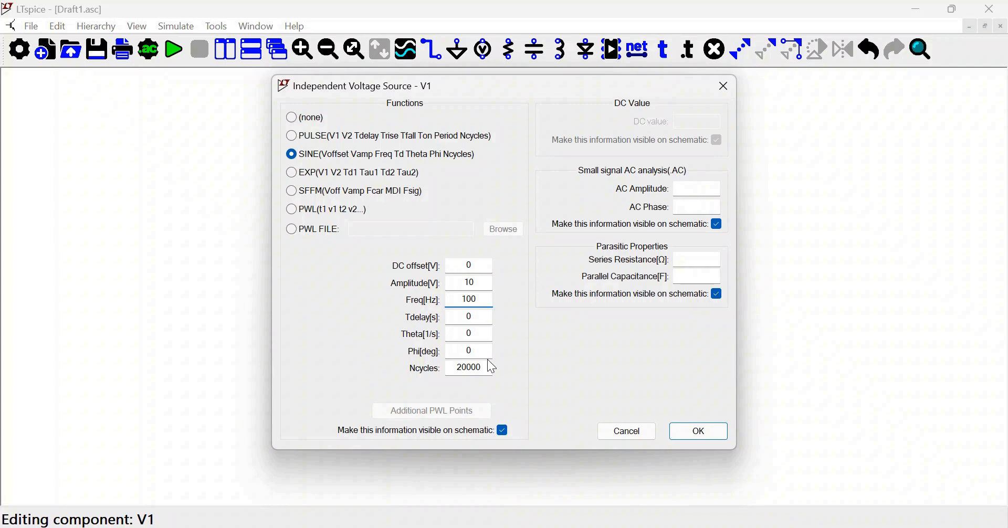
click(697, 425)
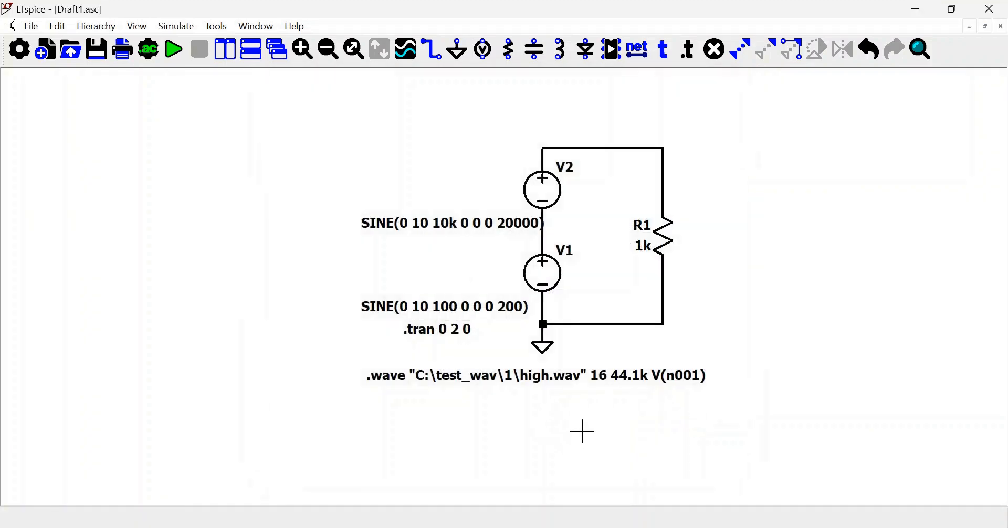
Change the output file in the .wave directive to "C:\test_wav\1\low_high.wav".
right_click(546, 379)
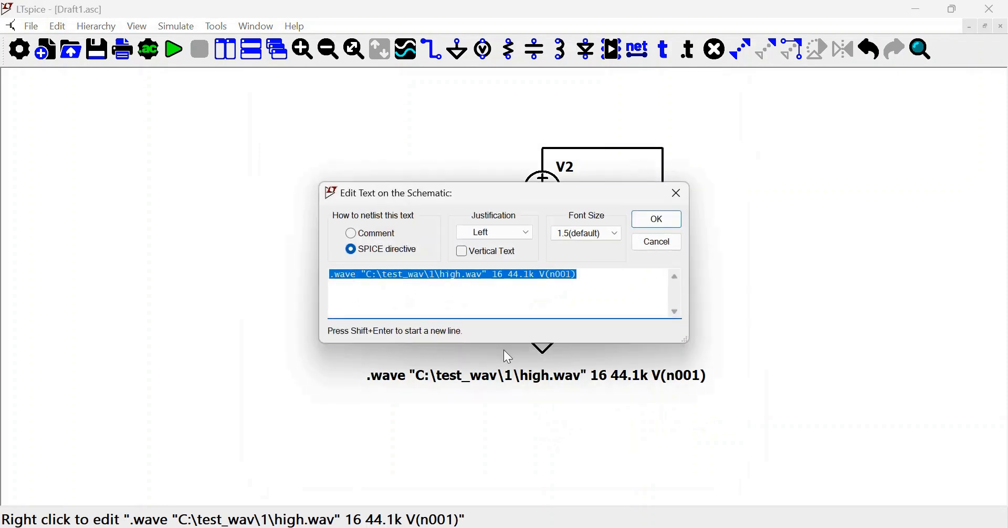
click(446, 279)
text(low_)
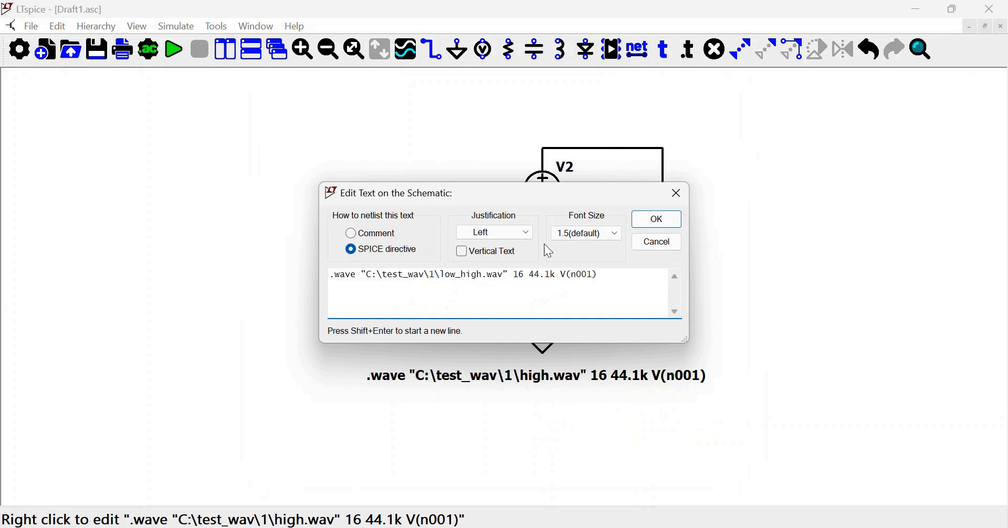
click(662, 220)
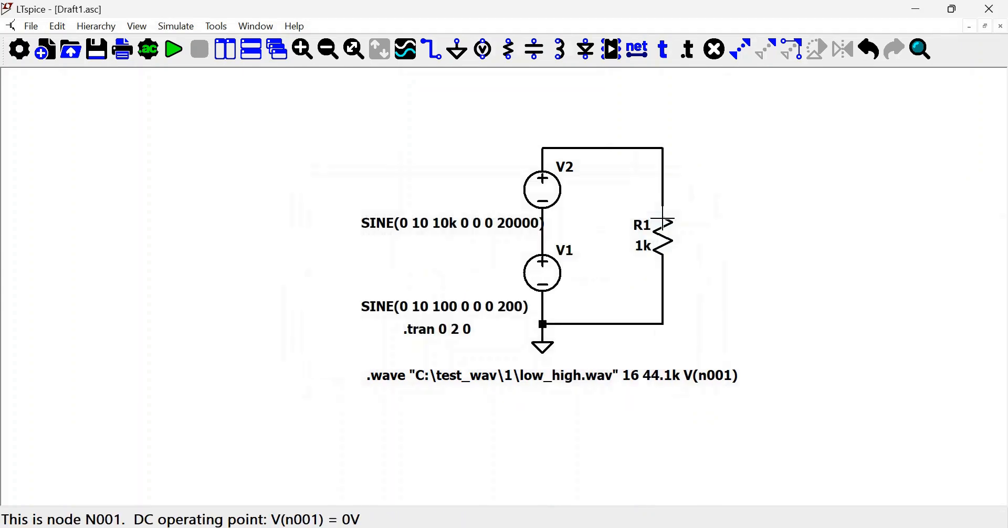
Run the transient simulation and plot the voltage at the node joining V2 and R1, isolating just over one slow cycle around 787 ms.
click(174, 50)
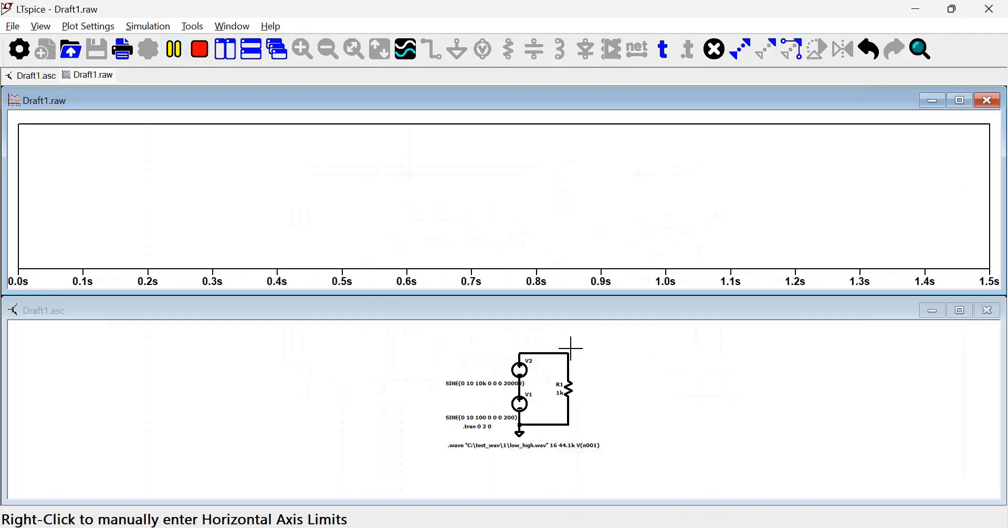
click(569, 351)
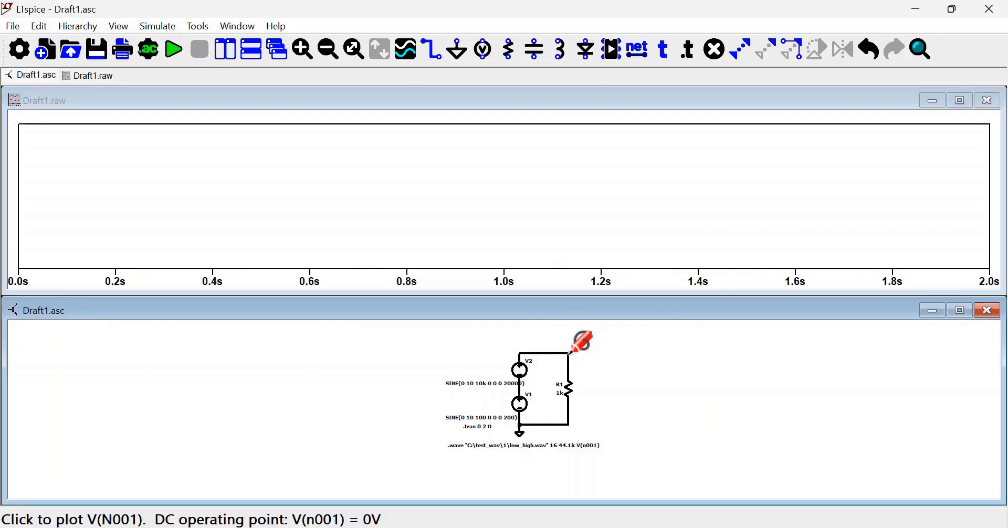
click(569, 353)
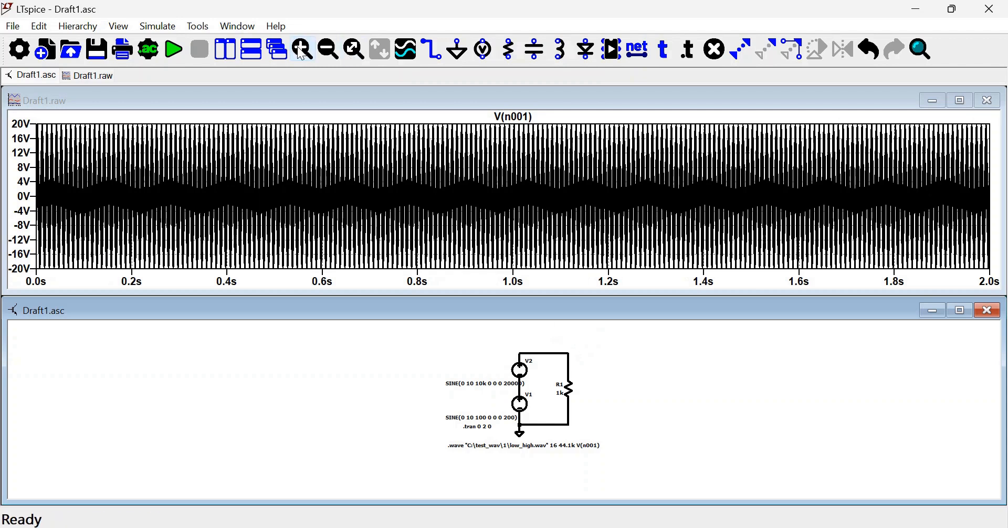
drag(400, 119, 429, 278)
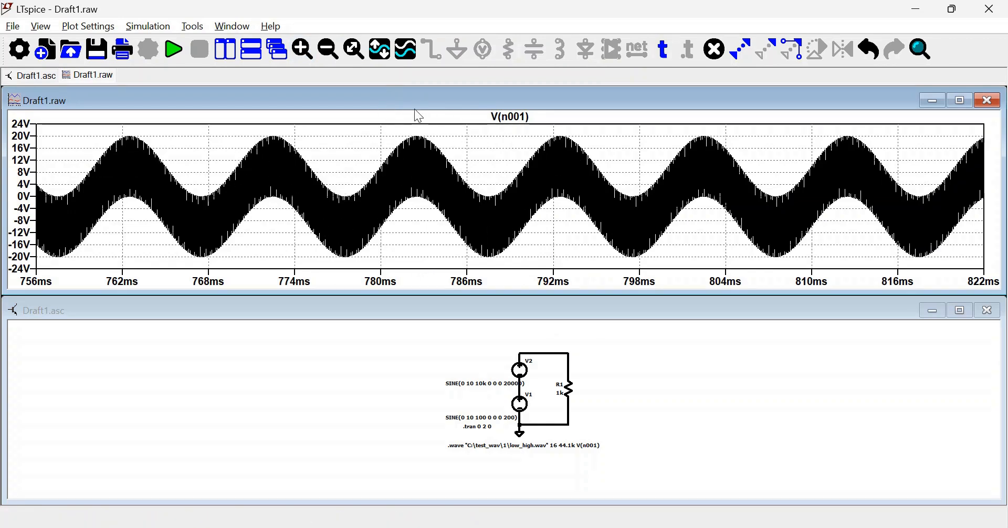
drag(397, 114, 576, 275)
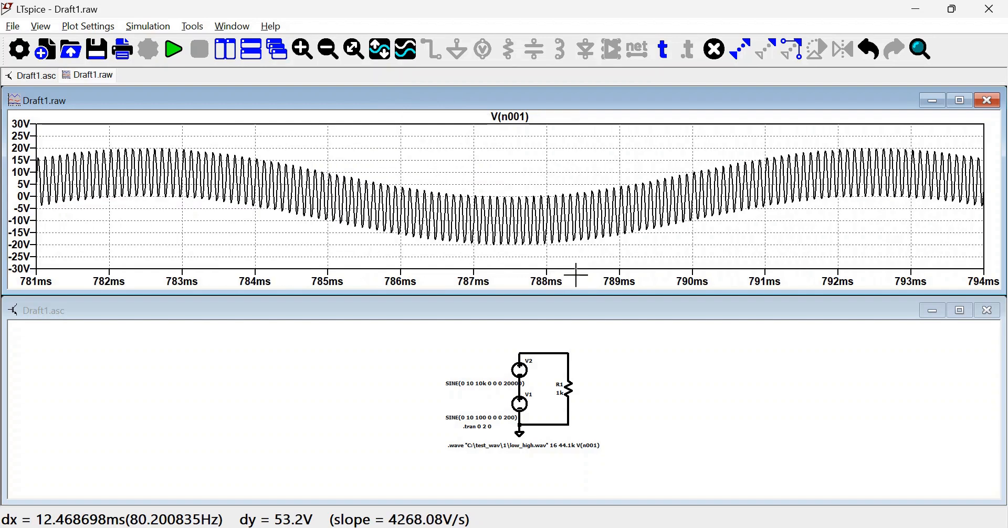
Display the FFT of V(n001) over the full extent of the simulation data, and close the spectrum and waveform windows.
right_click(488, 177)
mouse_move(566, 145)
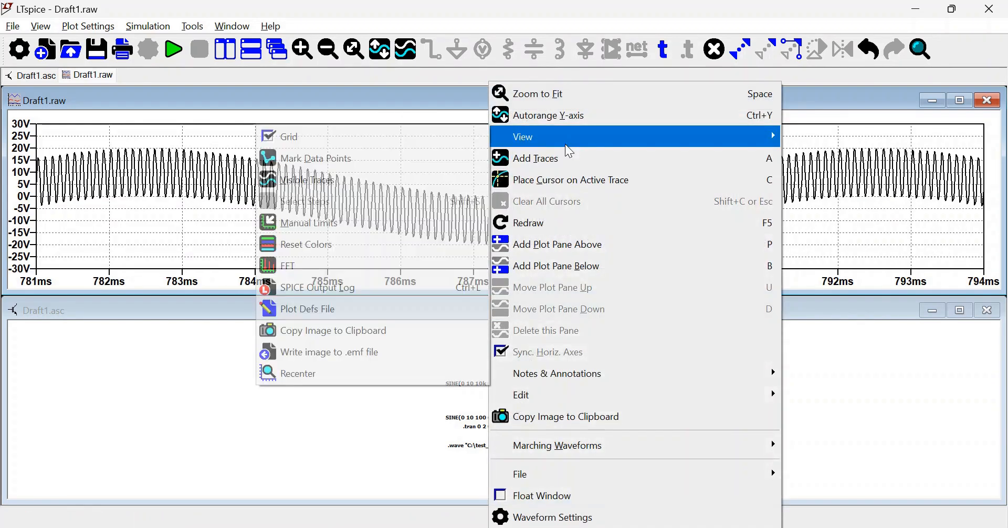
click(334, 265)
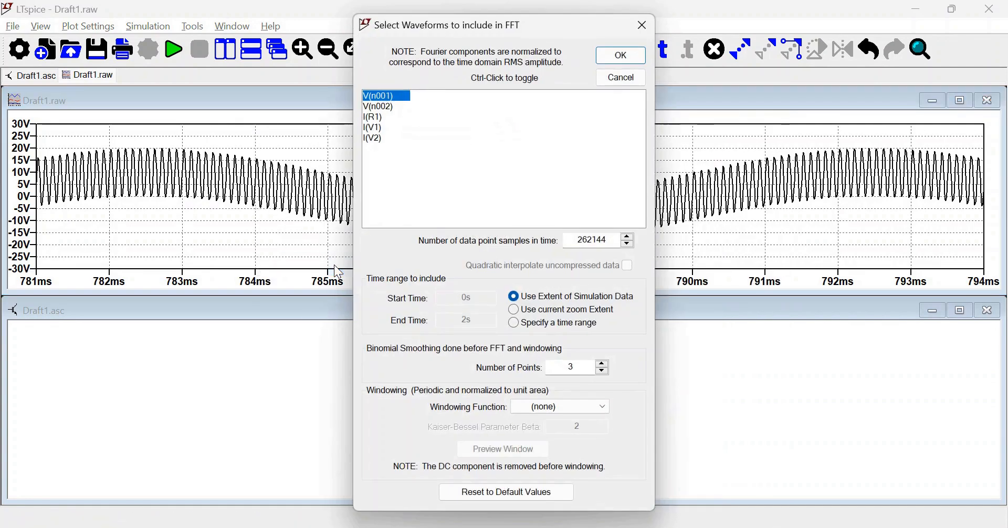
click(633, 56)
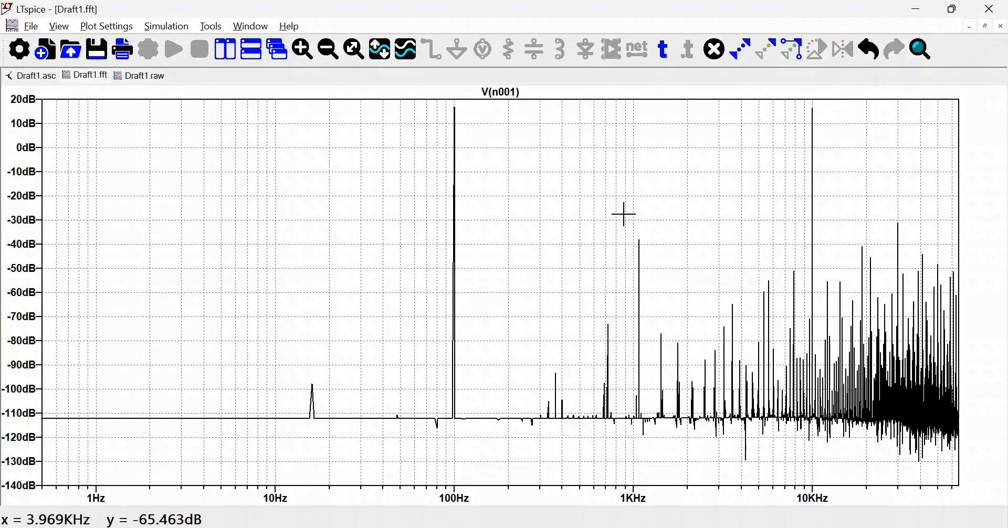
double_click(625, 220)
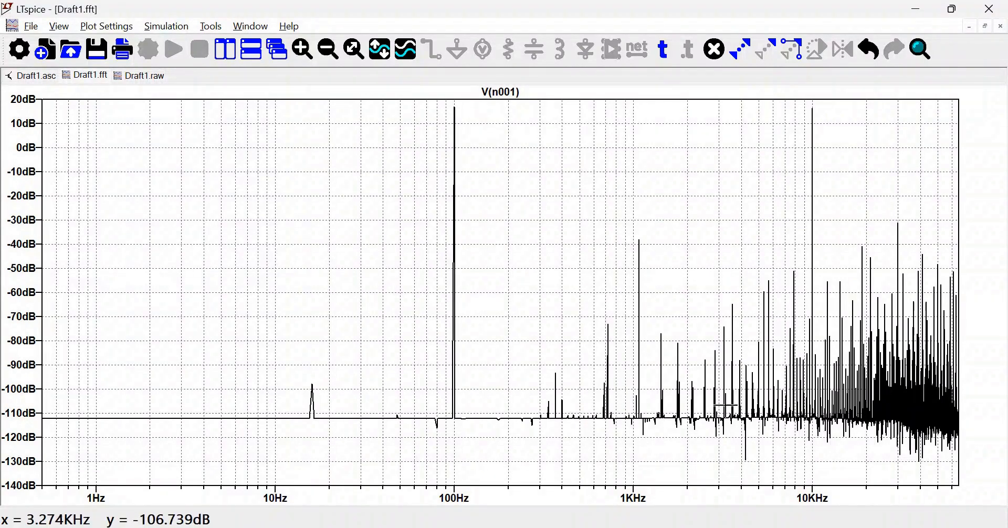
click(1001, 27)
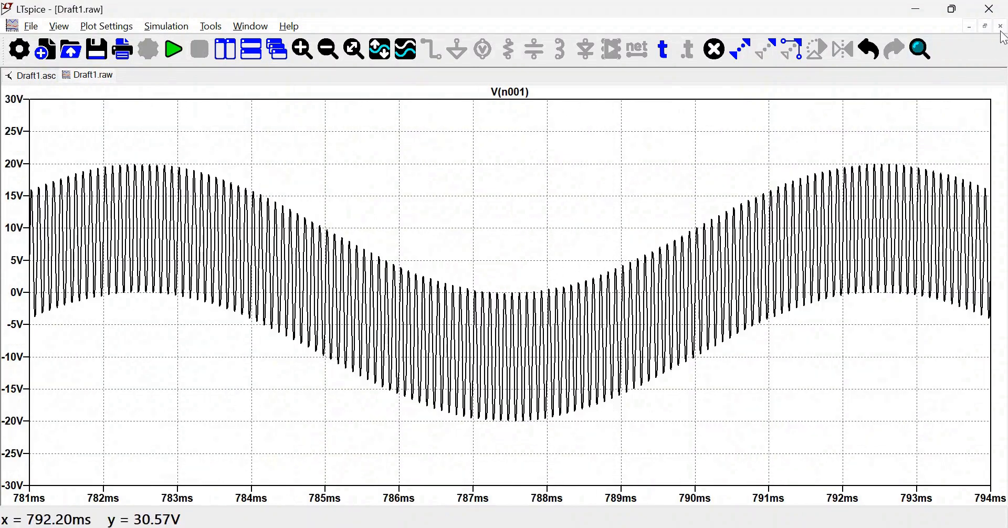
click(1001, 27)
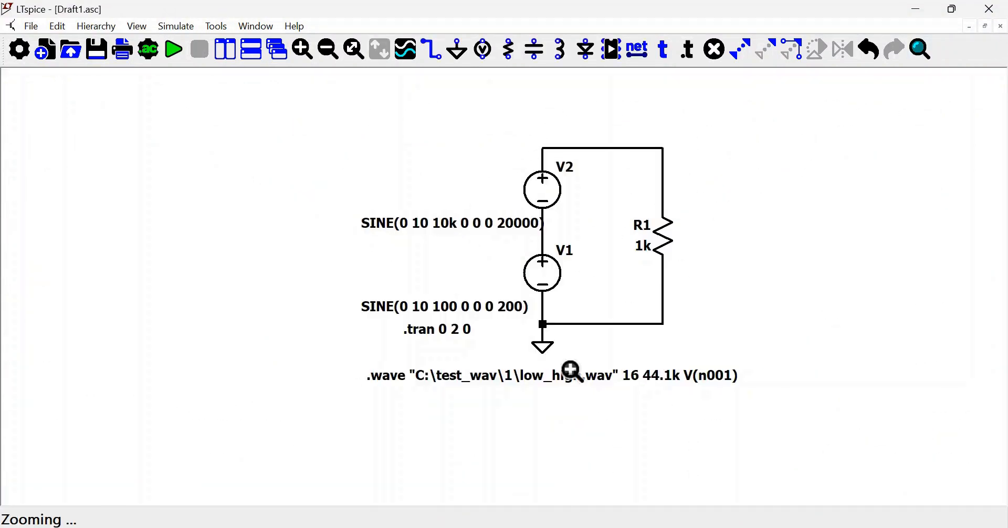
Switch to the test_wav\1 folder in File Explorer, play low_high.wav in the media player, and return to the LTspice schematic.
click(186, 527)
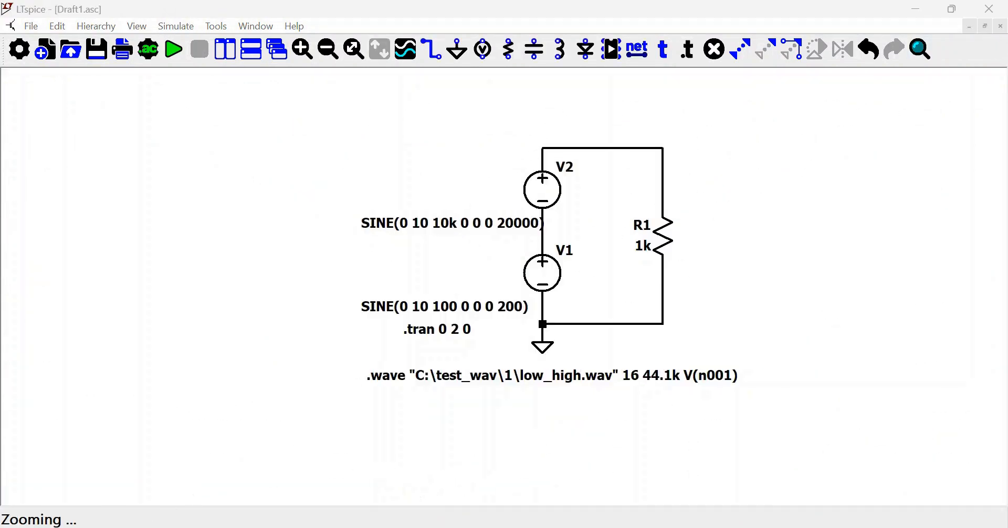
click(113, 191)
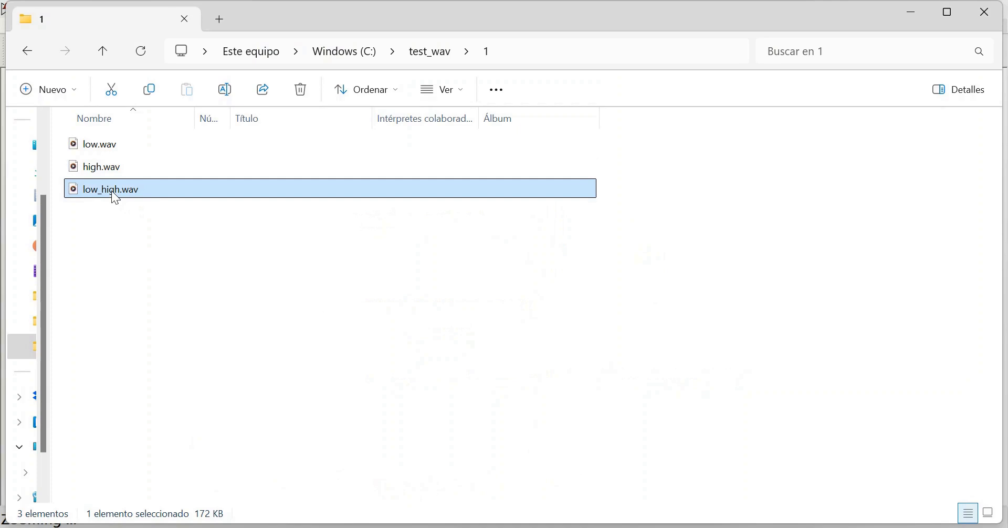
double_click(111, 191)
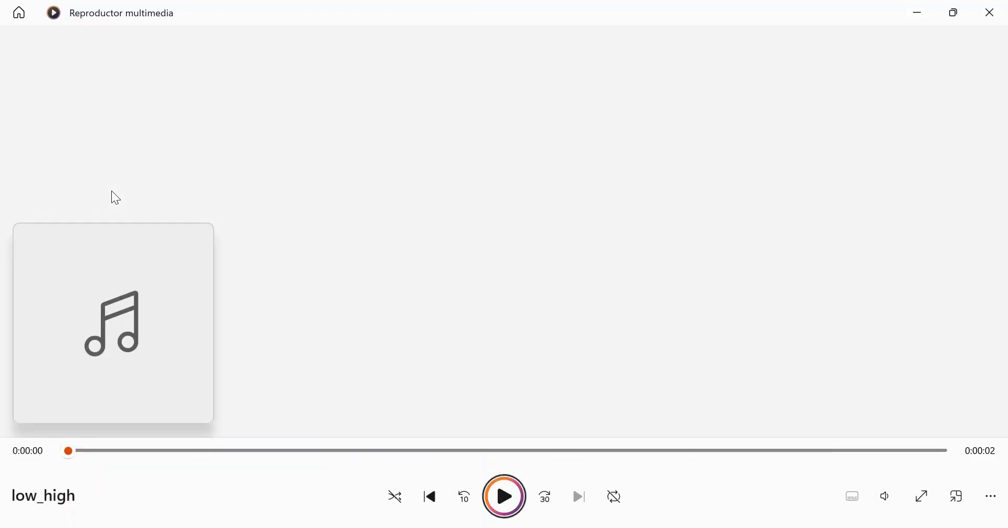
click(987, 15)
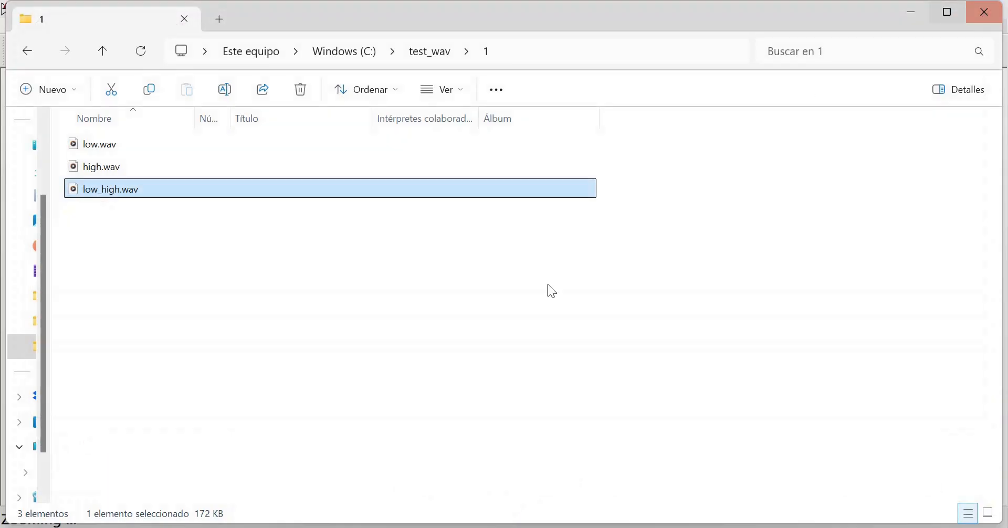
click(509, 470)
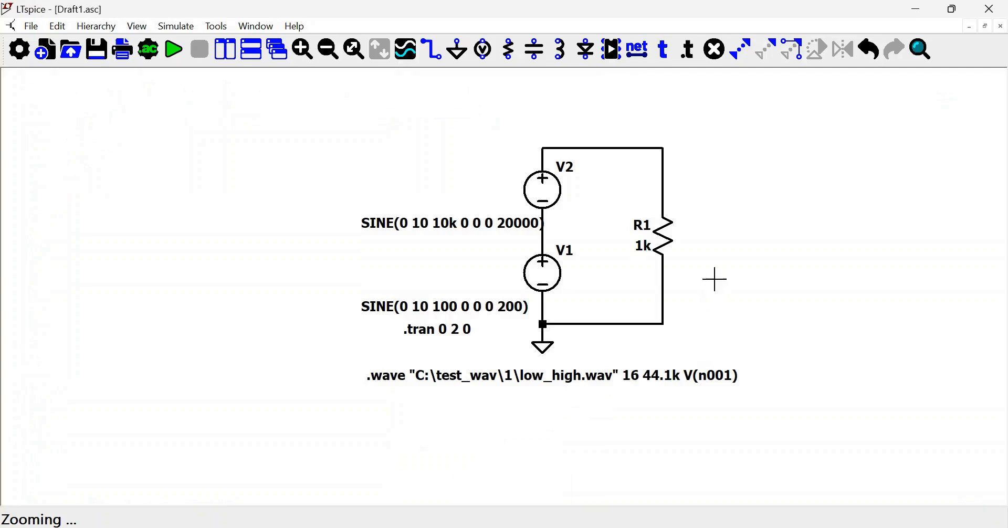
Delete the wires joining V2's positive terminal to R1, and move R1 level with that terminal, rotated to lie horizontally.
key(F5)
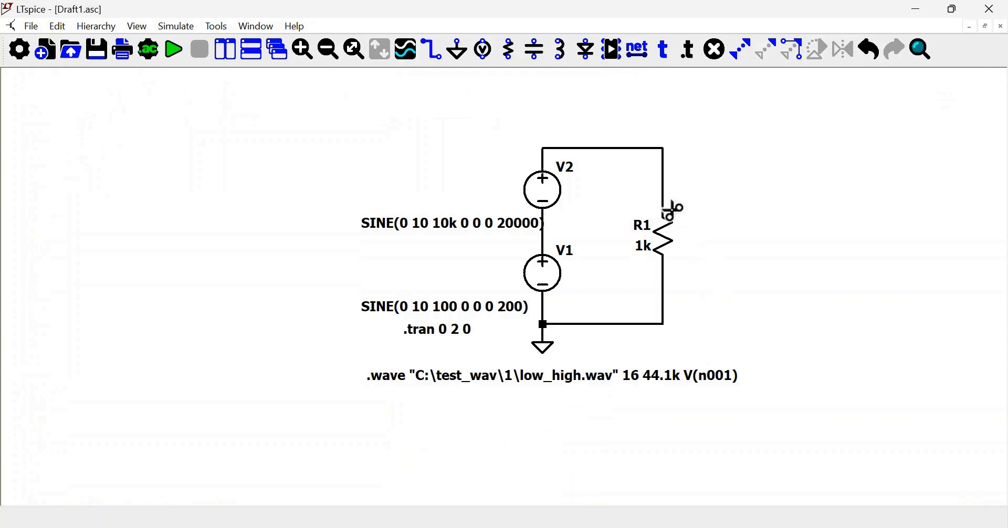
click(664, 171)
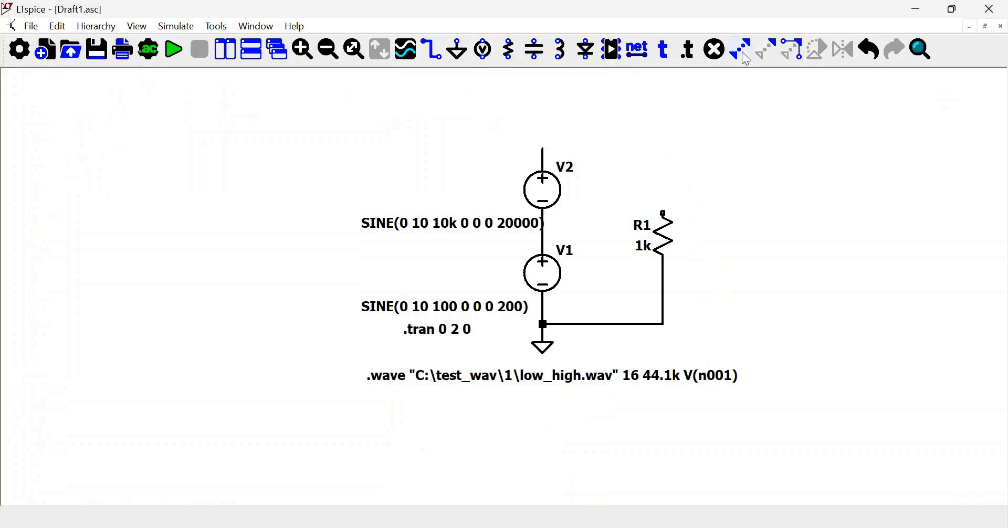
click(767, 50)
click(662, 231)
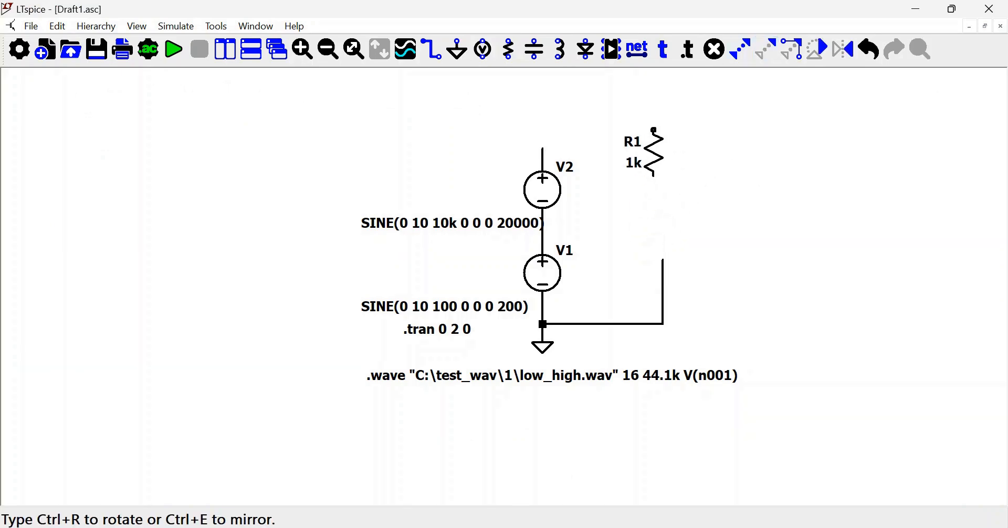
key(ctrl+r)
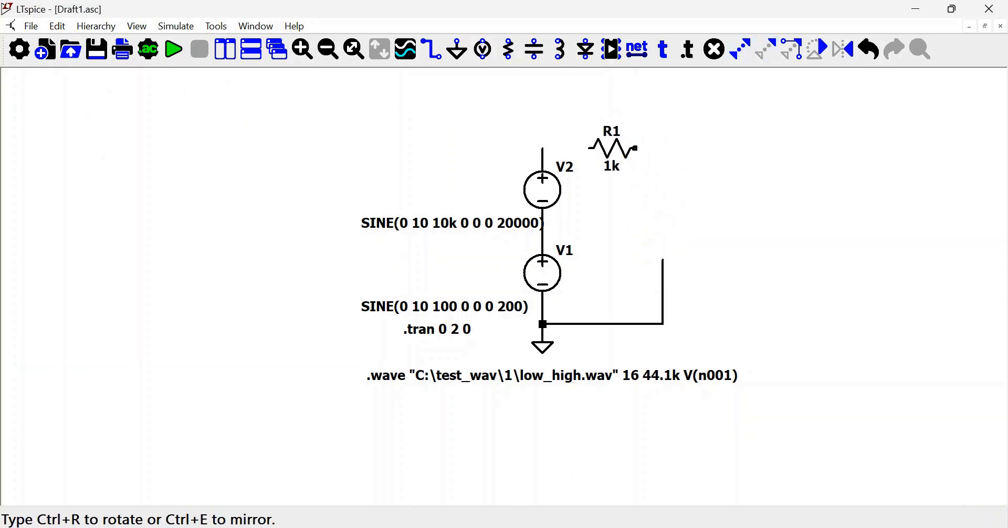
click(614, 149)
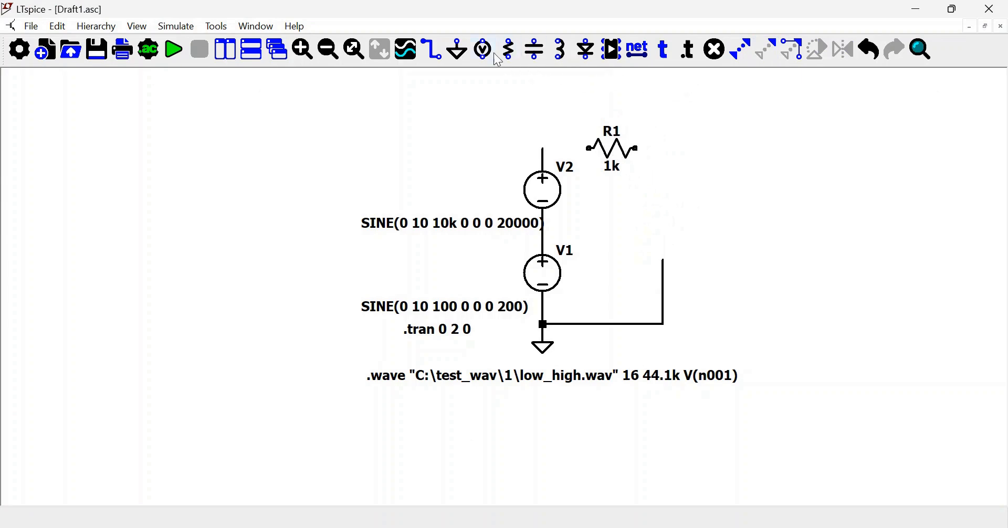
Place capacitor C1 vertically below and to the right of R1, and set its capacitance to 1.6µ.
click(535, 50)
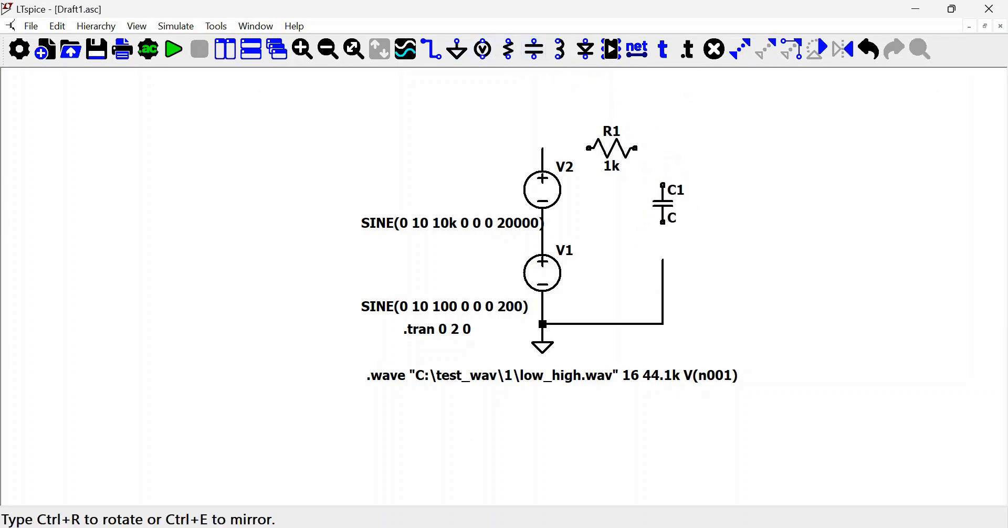
click(664, 205)
right_click(668, 212)
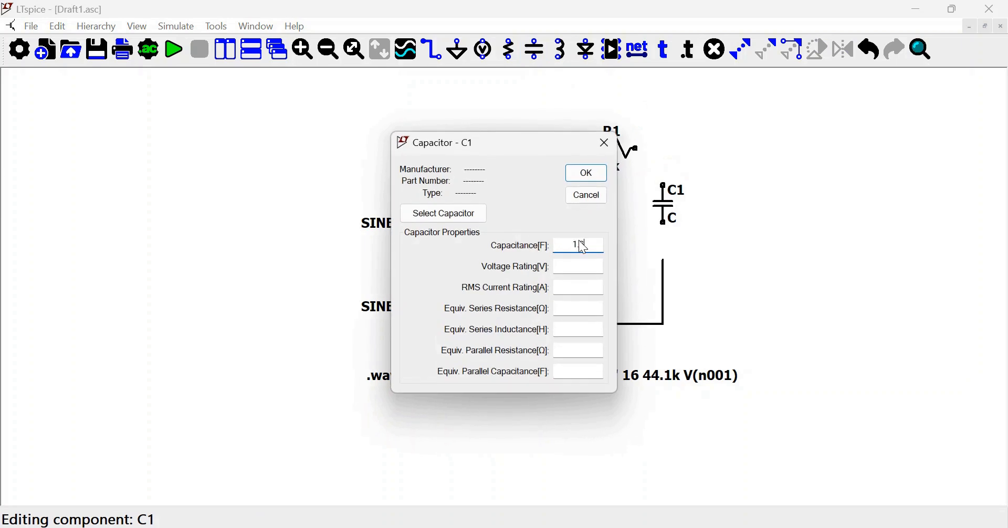
key(Return)
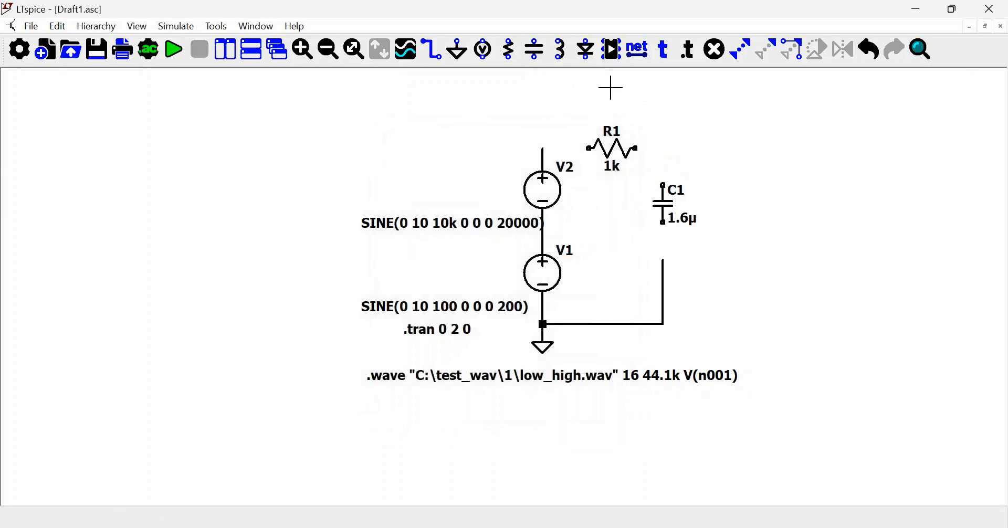
Wire V2's positive terminal to R1, R1's other end to the top of C1, and C1's lower end to the ground wire.
click(433, 49)
click(589, 148)
click(543, 149)
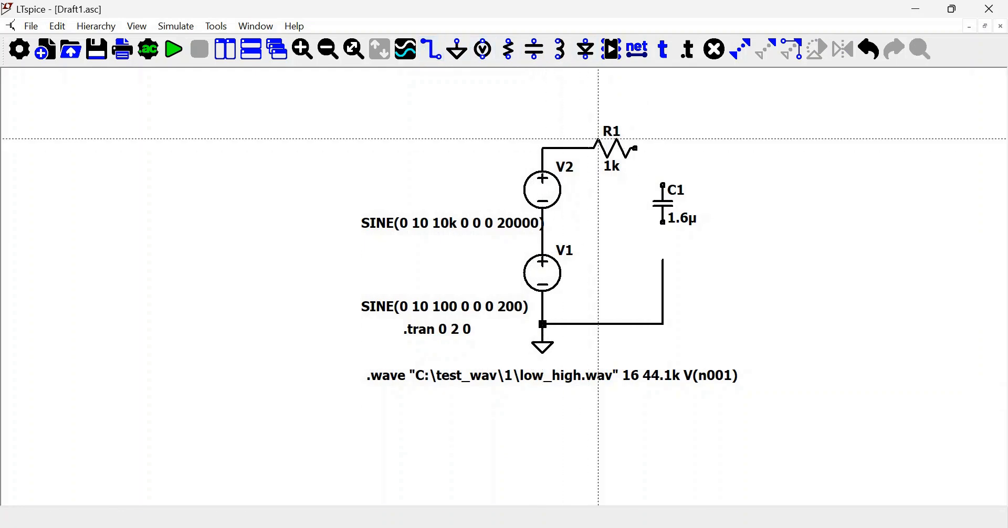
click(636, 148)
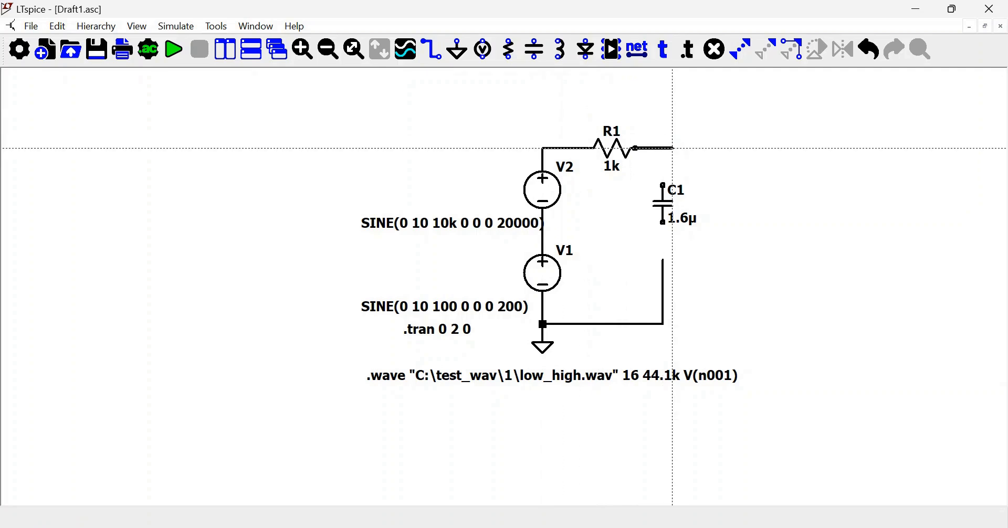
click(663, 185)
click(663, 222)
click(662, 261)
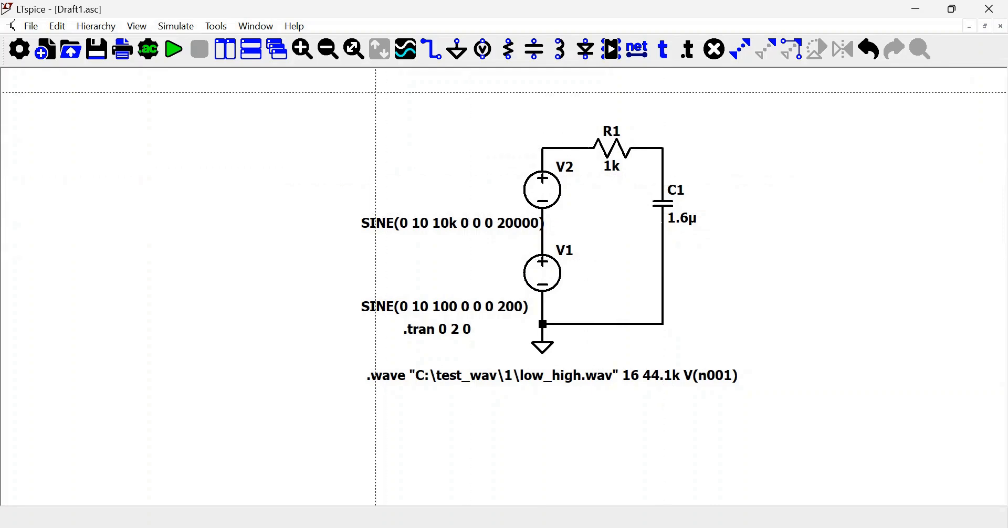
key(Escape)
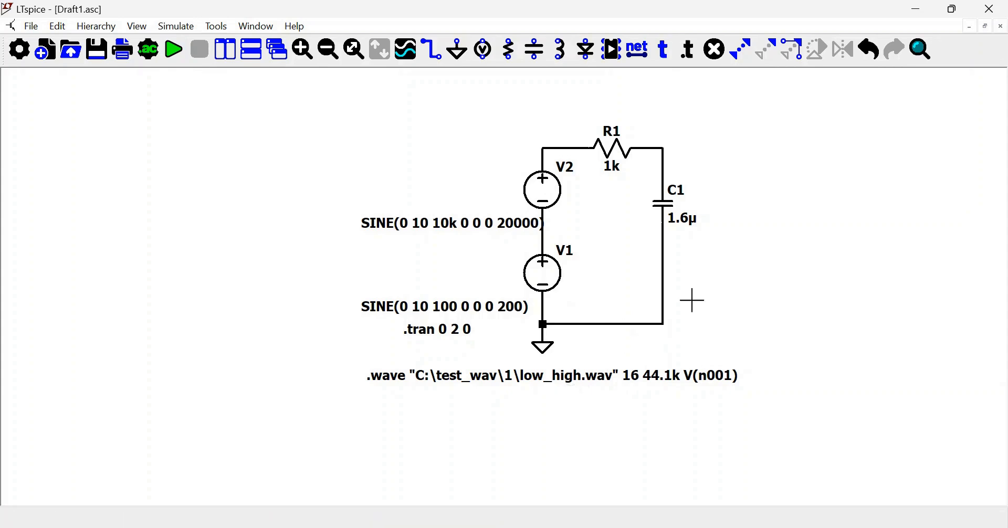
Place a copy of the .wave directive directly below it, and change the original's output file to "C:\test_wav\1\input.wav".
click(571, 374)
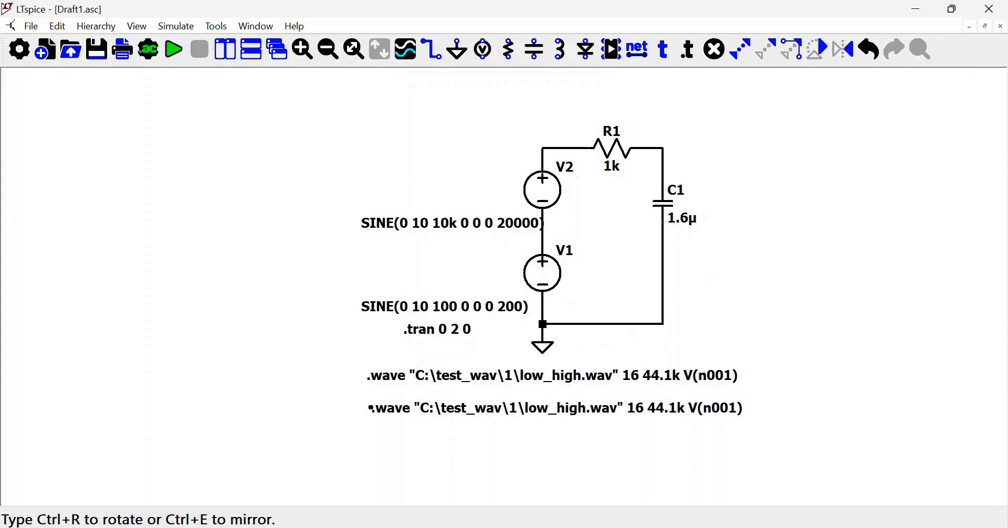
click(371, 408)
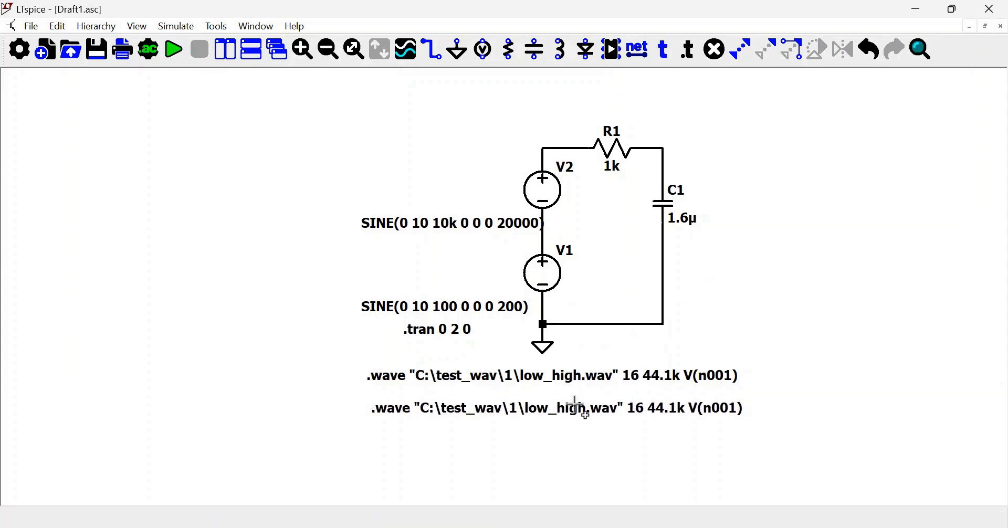
right_click(582, 376)
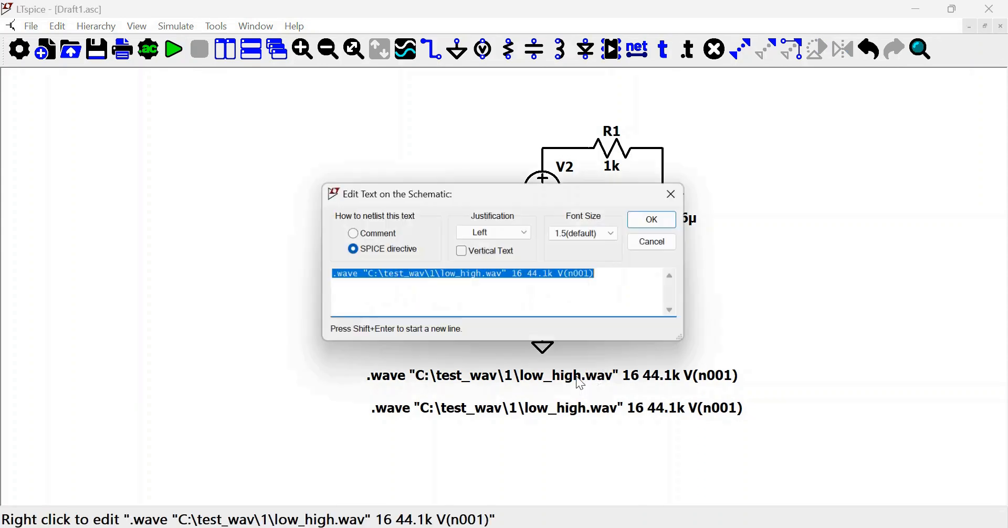
click(490, 278)
key(BackSpace)
key(BackSpace)
key(BackSpace)
key(BackSpace)
key(BackSpace)
key(BackSpace)
key(BackSpace)
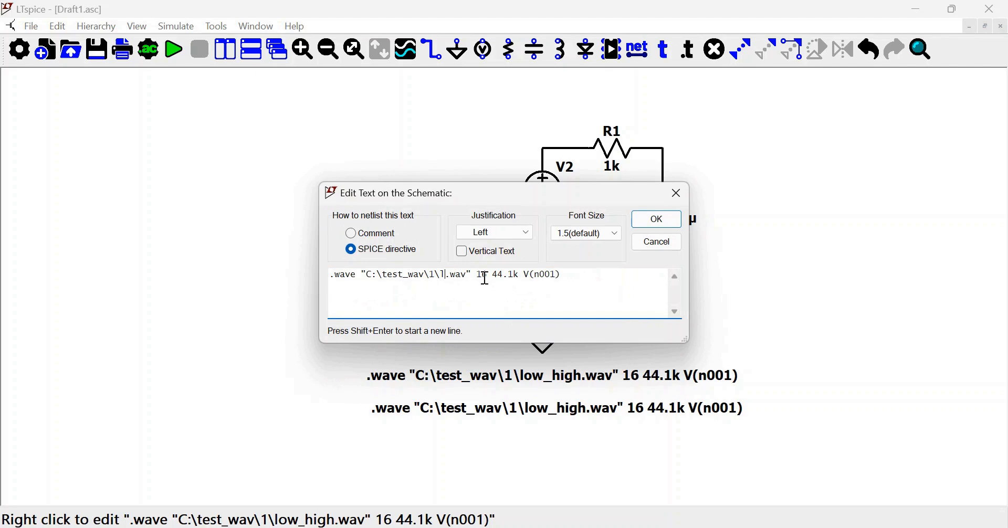
key(BackSpace)
text(ino)
key(BackSpace)
text(put)
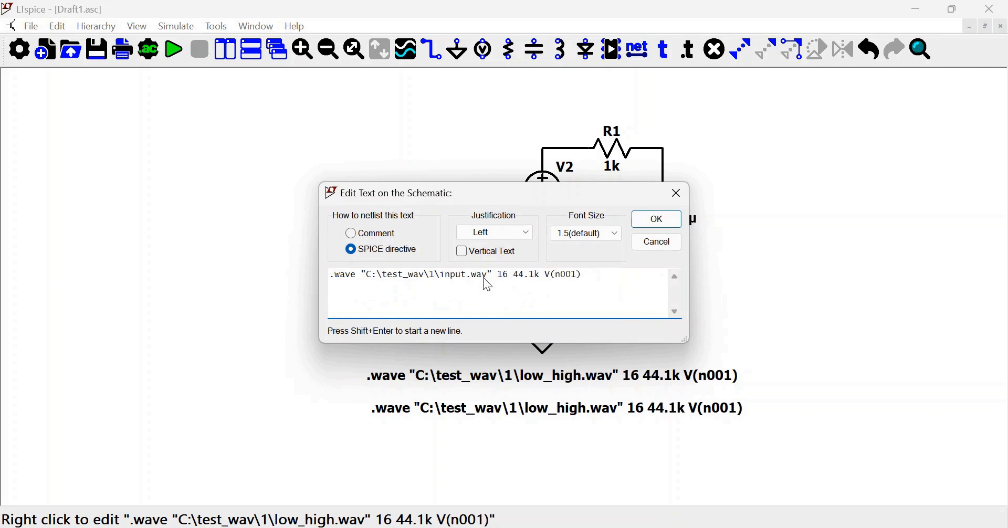
key(Return)
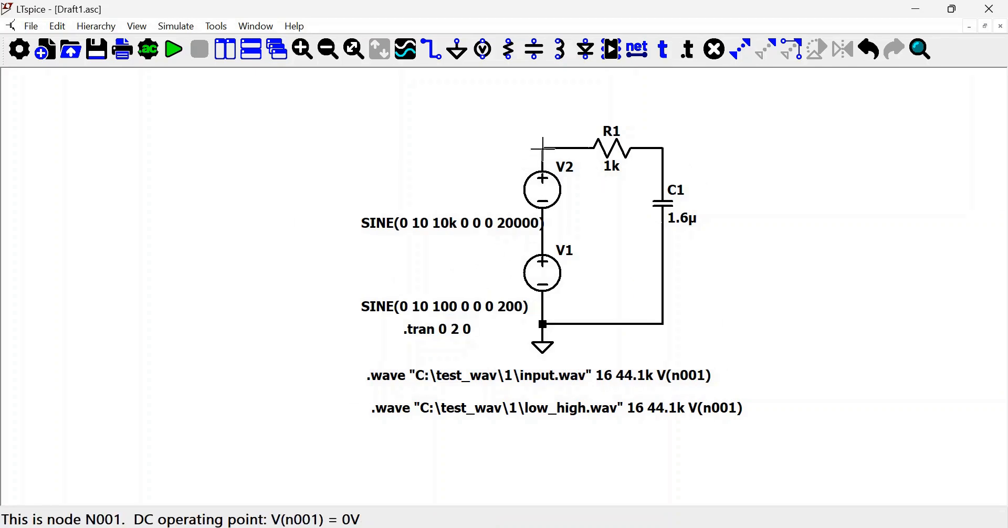
Change the lower .wave directive to write V(n002) to the output file "C:\test_wav\1\output.wav".
right_click(567, 412)
click(486, 279)
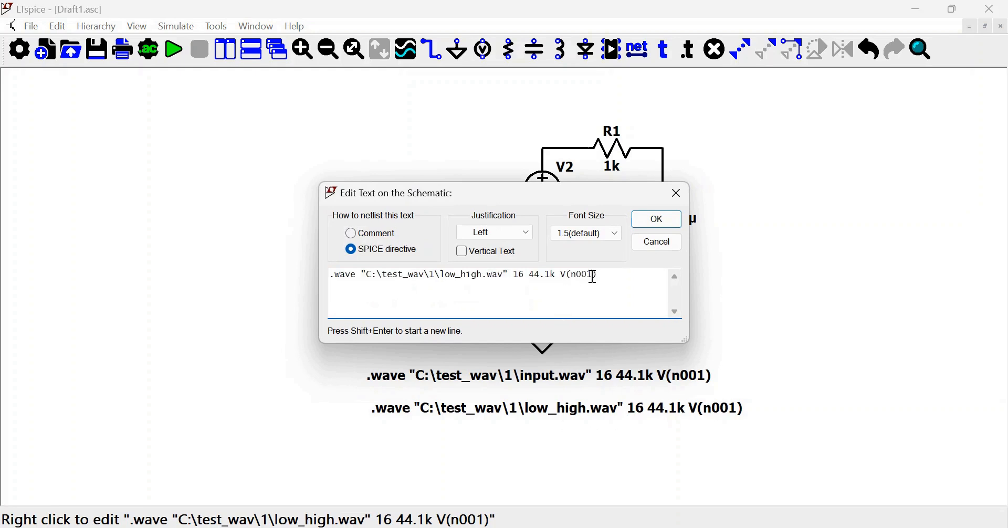
key(BackSpace)
key(BackSpace)
key(BackSpace)
key(BackSpace)
key(BackSpace)
key(BackSpace)
key(BackSpace)
key(BackSpace)
text(output)
key(Return)
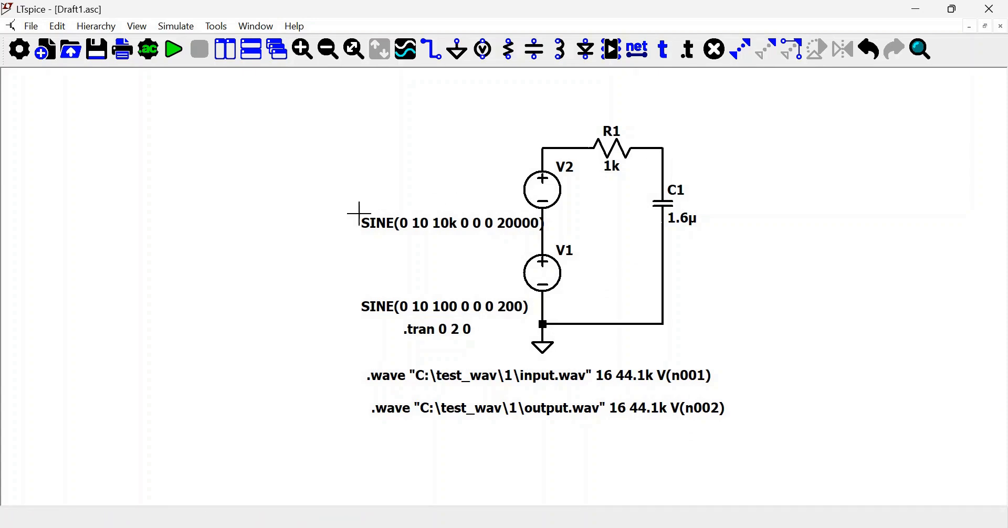
Run the transient simulation and plot the filter's input V(n001) and output V(n002) together, showing only a few cycles.
click(176, 51)
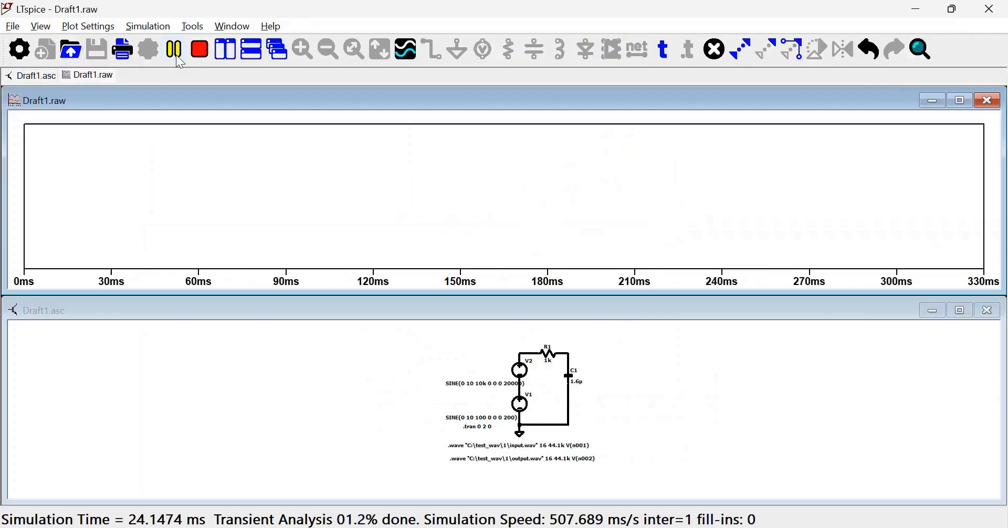
click(523, 334)
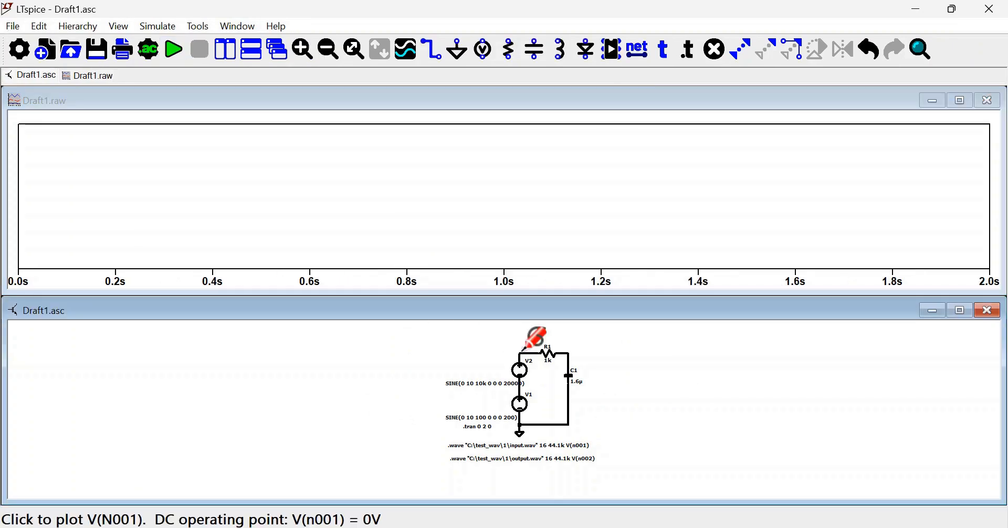
click(522, 349)
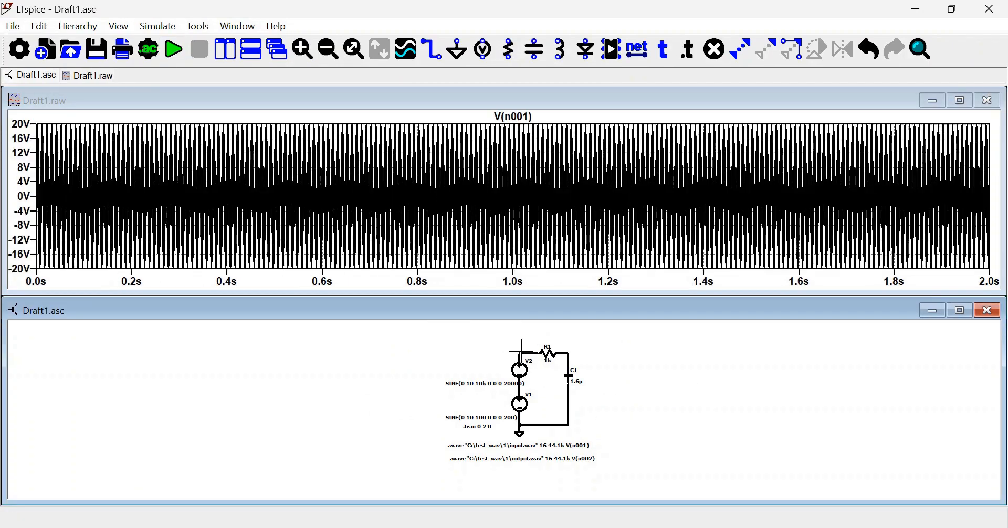
click(571, 351)
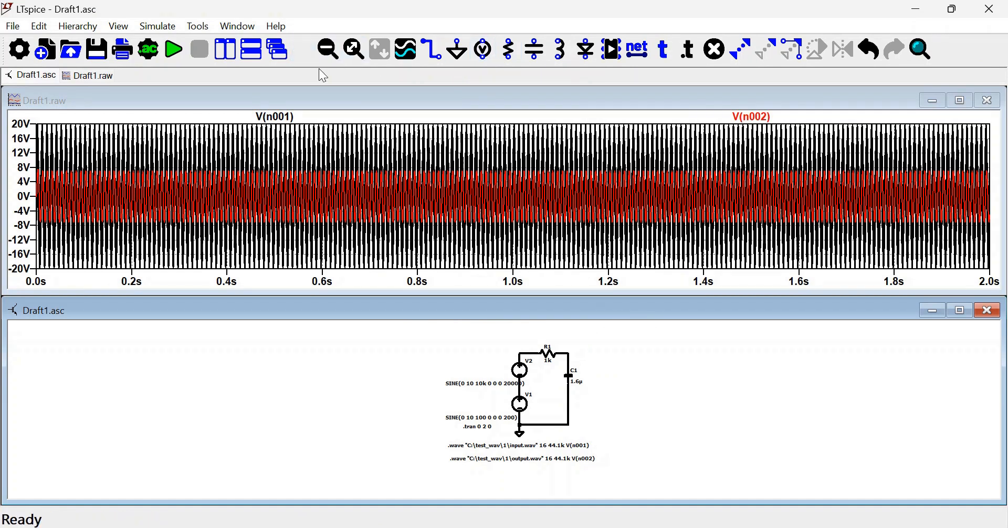
drag(332, 124, 407, 281)
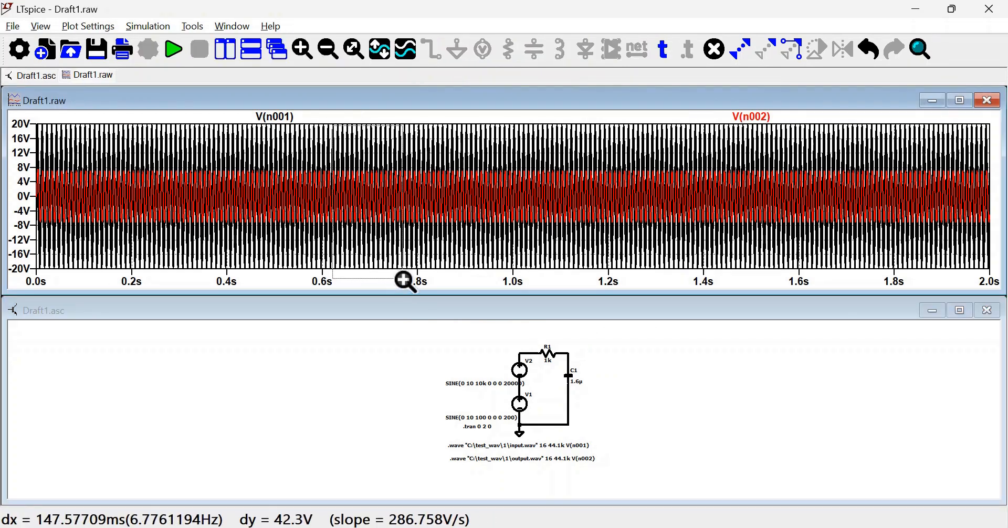
drag(351, 126, 523, 260)
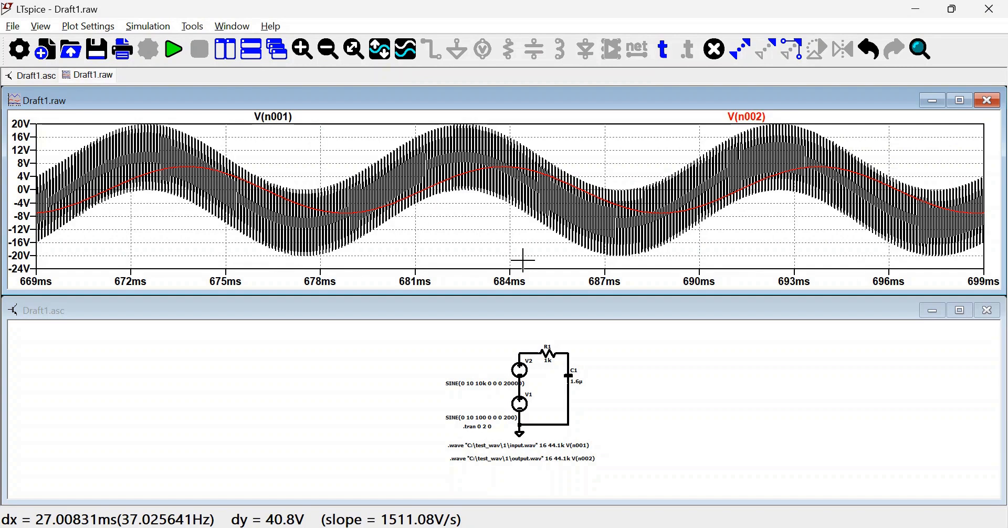
Examine the FFT of V(n001) and V(n002) over the full extent of simulation data, and close the spectrum and waveform plots.
right_click(474, 168)
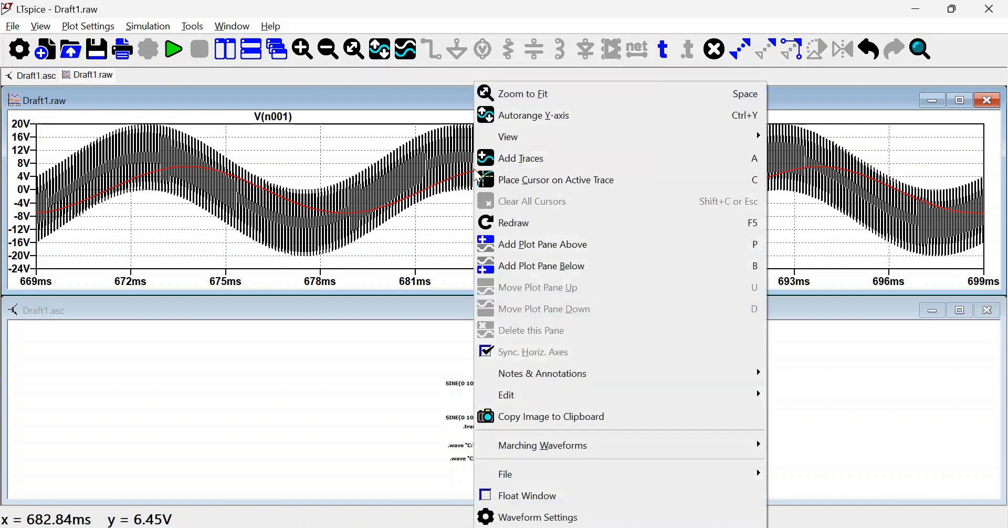
mouse_move(525, 149)
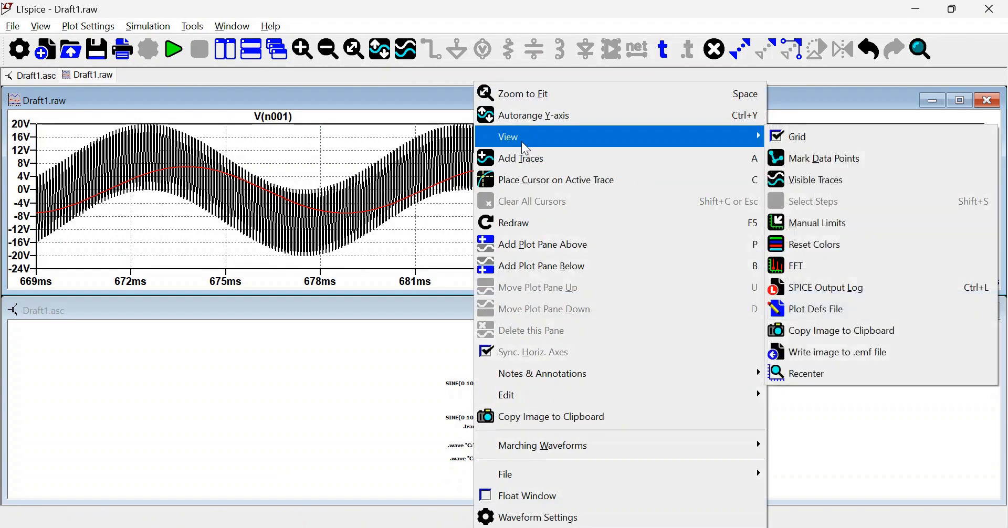
click(817, 263)
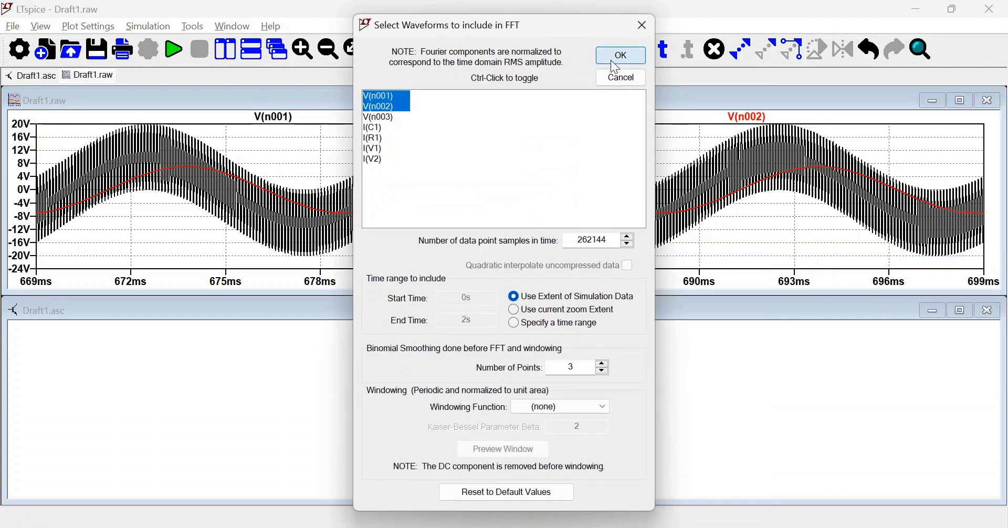
click(611, 60)
click(404, 243)
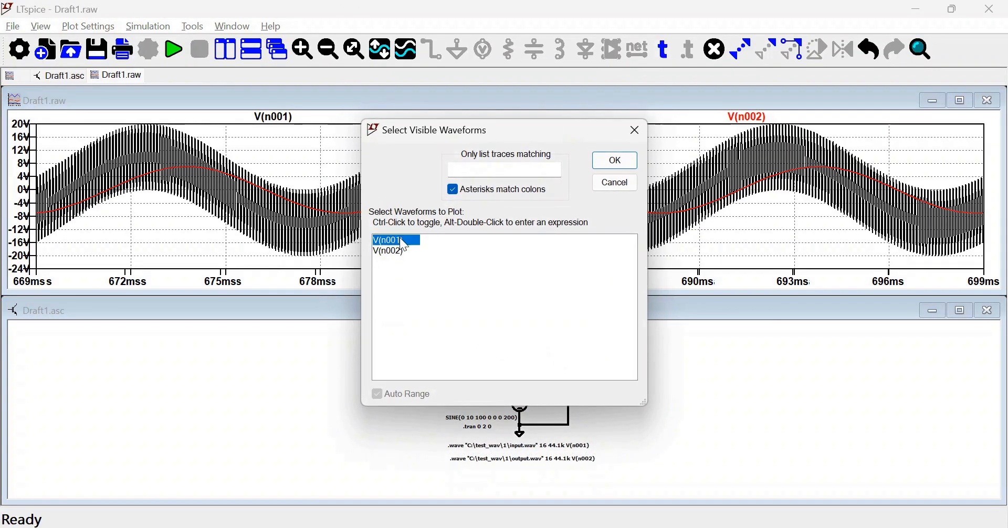
click(602, 163)
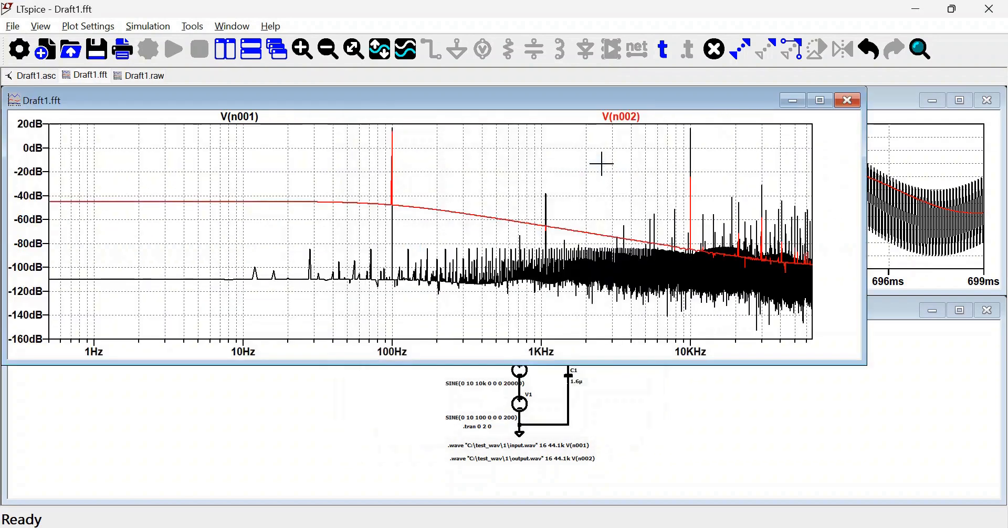
click(819, 100)
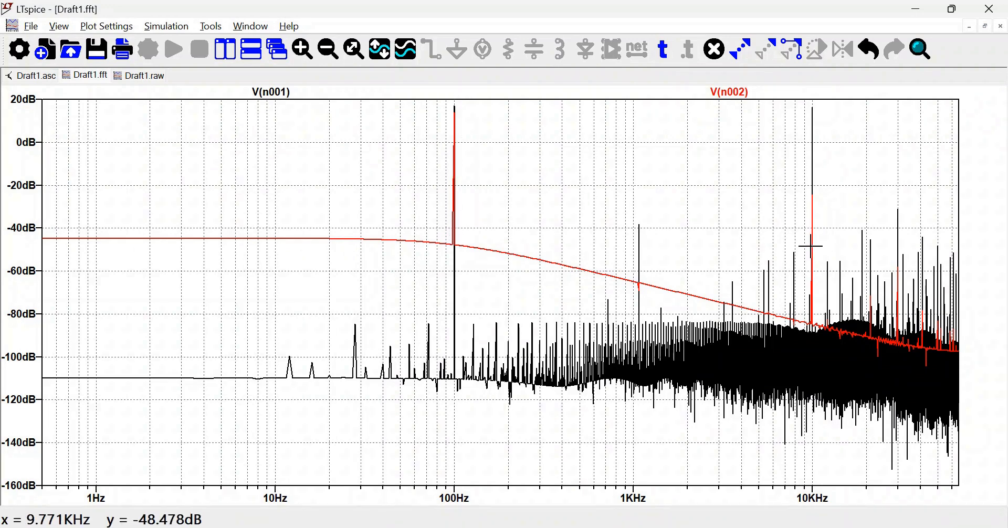
click(1001, 29)
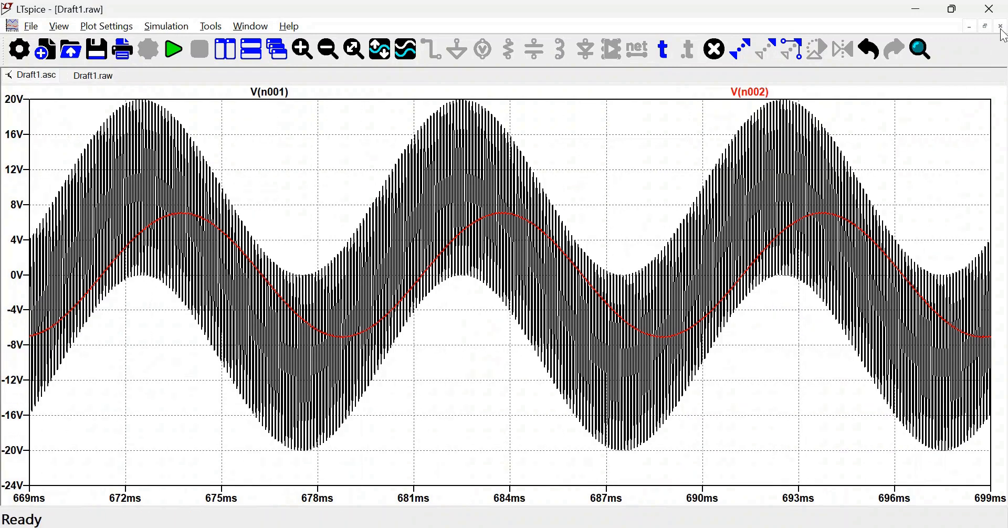
click(1001, 29)
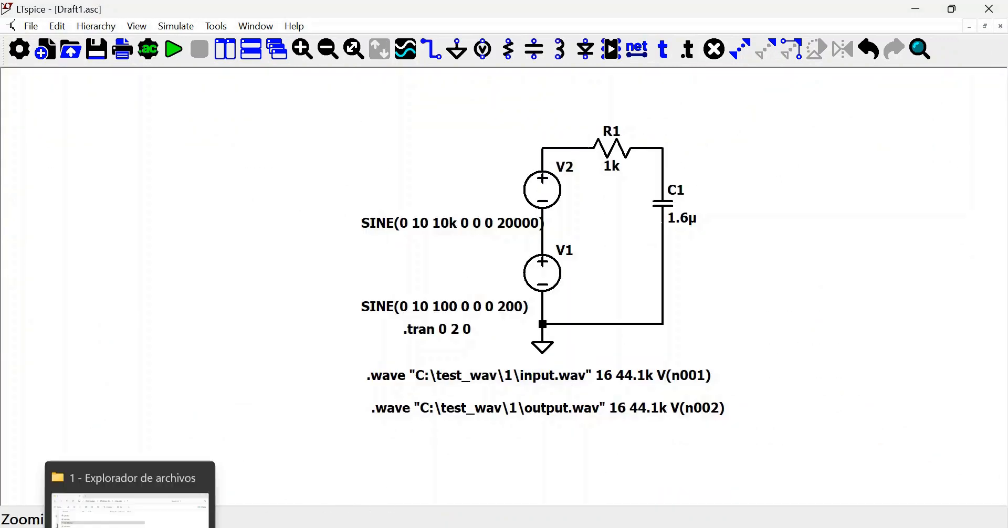
Switch to File Explorer, play input.wav and output.wav from C:\test_wav\1 to compare them, and return to the LTspice schematic.
click(129, 526)
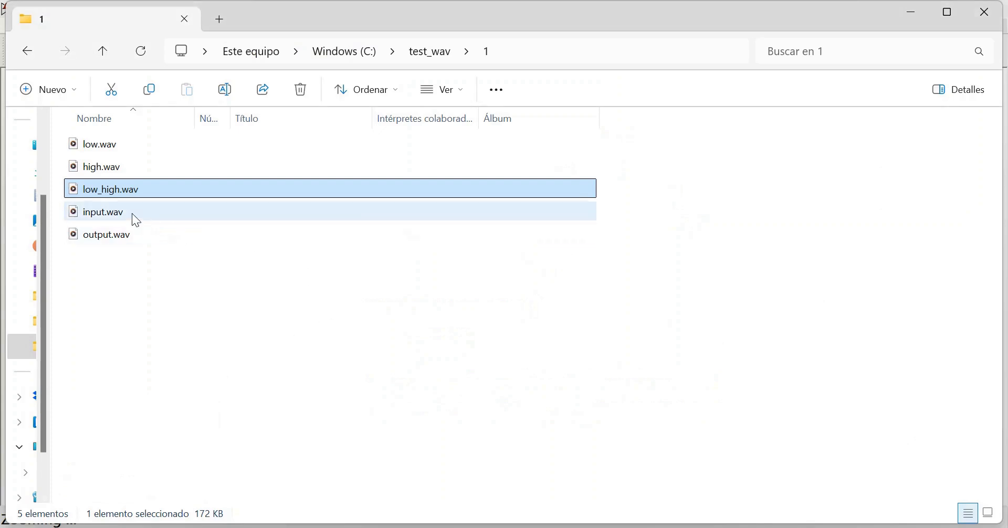
double_click(105, 216)
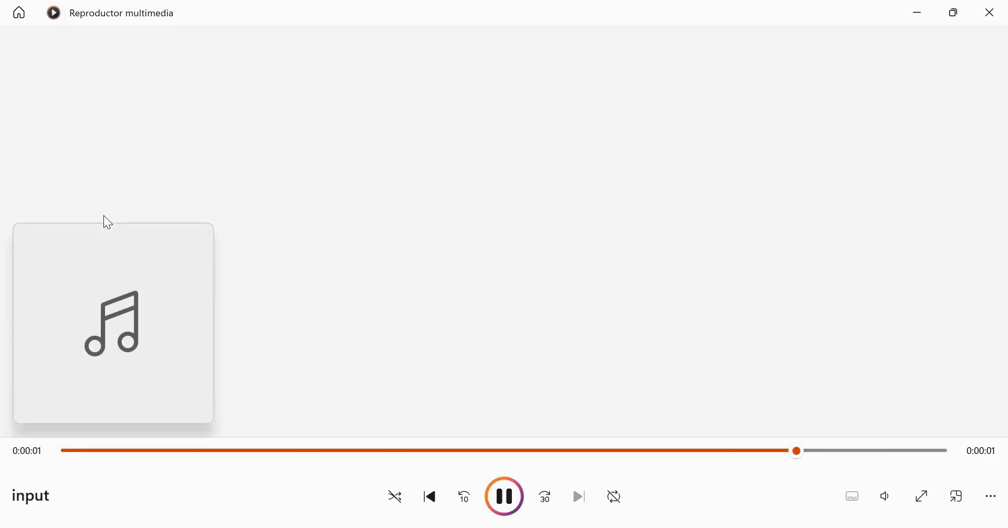
click(994, 16)
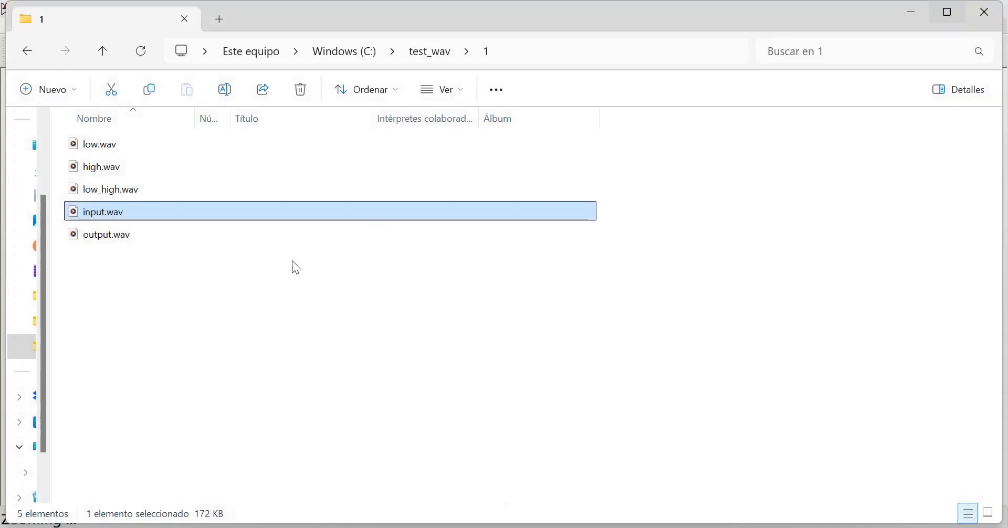
double_click(106, 235)
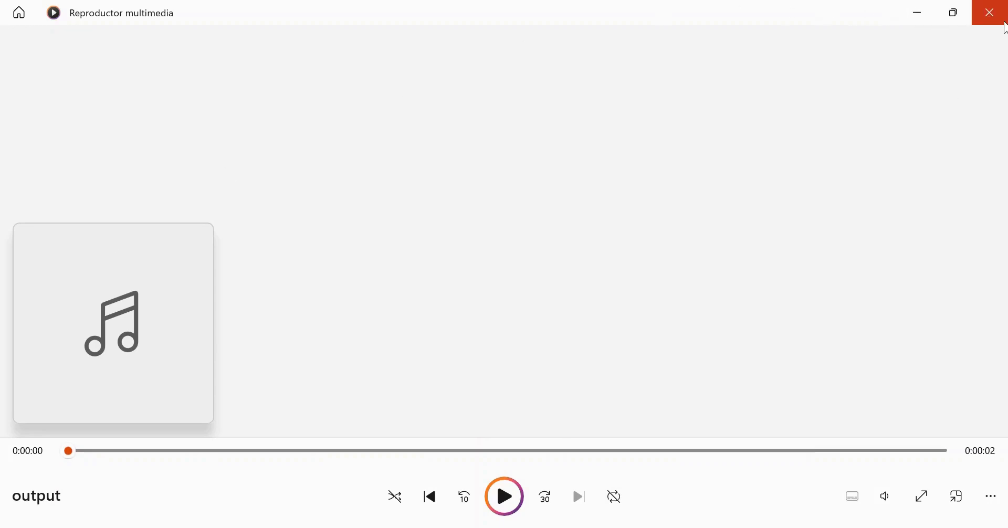
click(992, 13)
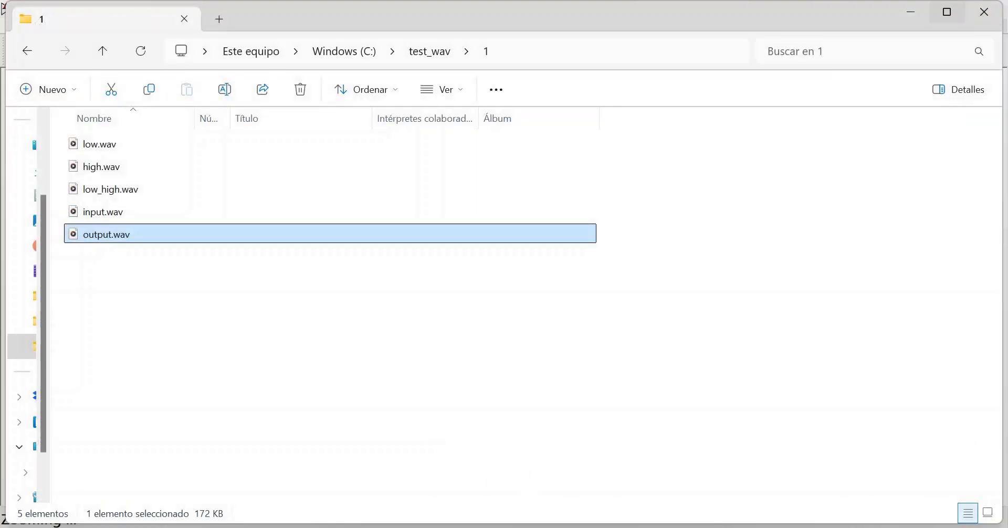
key(alt+Tab)
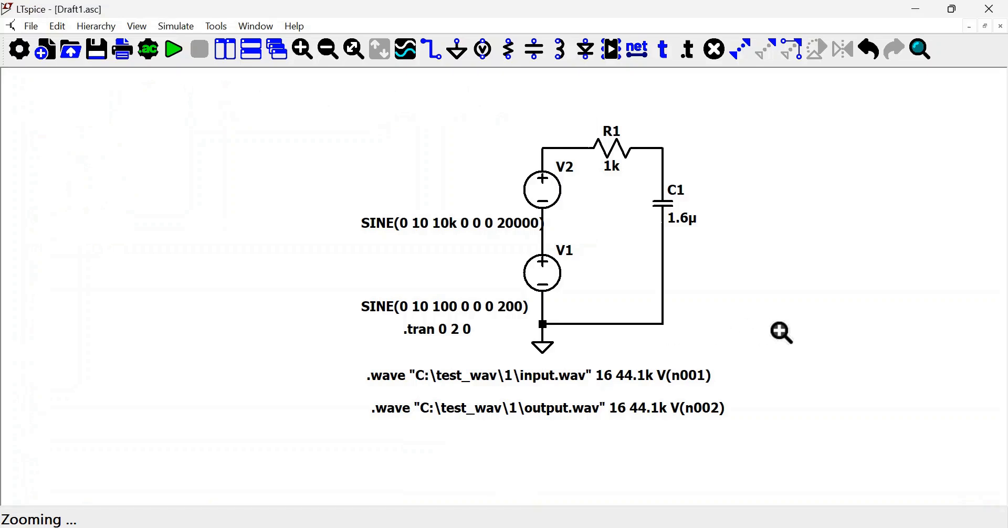